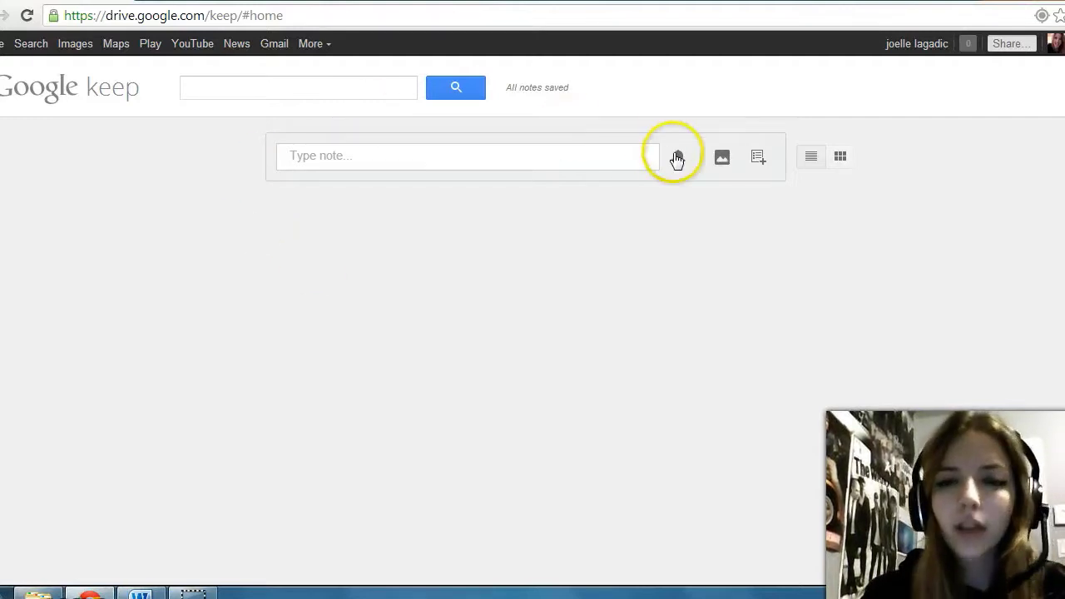
Step: Start a new note and title it 'Dog'
{"action": "left_click", "coordinate": [333, 162]}
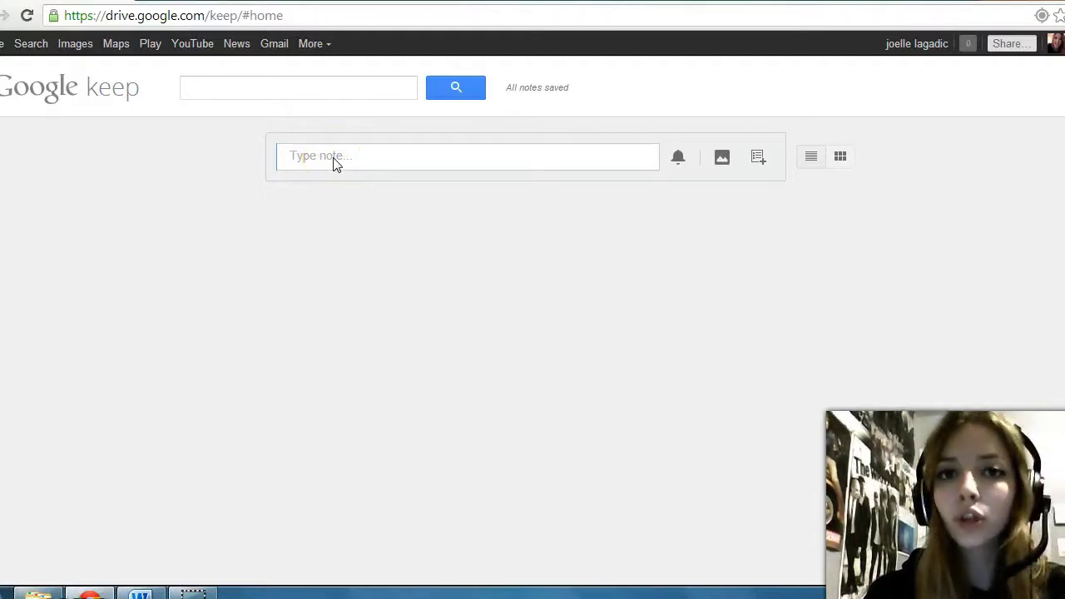
{"action": "left_click", "coordinate": [316, 161]}
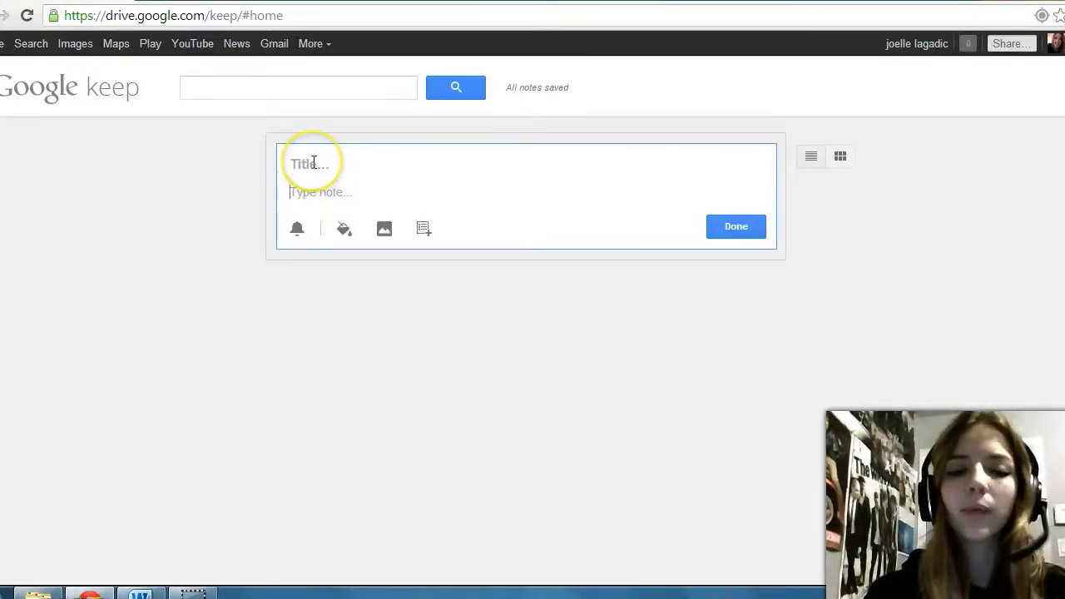
{"action": "left_click", "coordinate": [305, 162]}
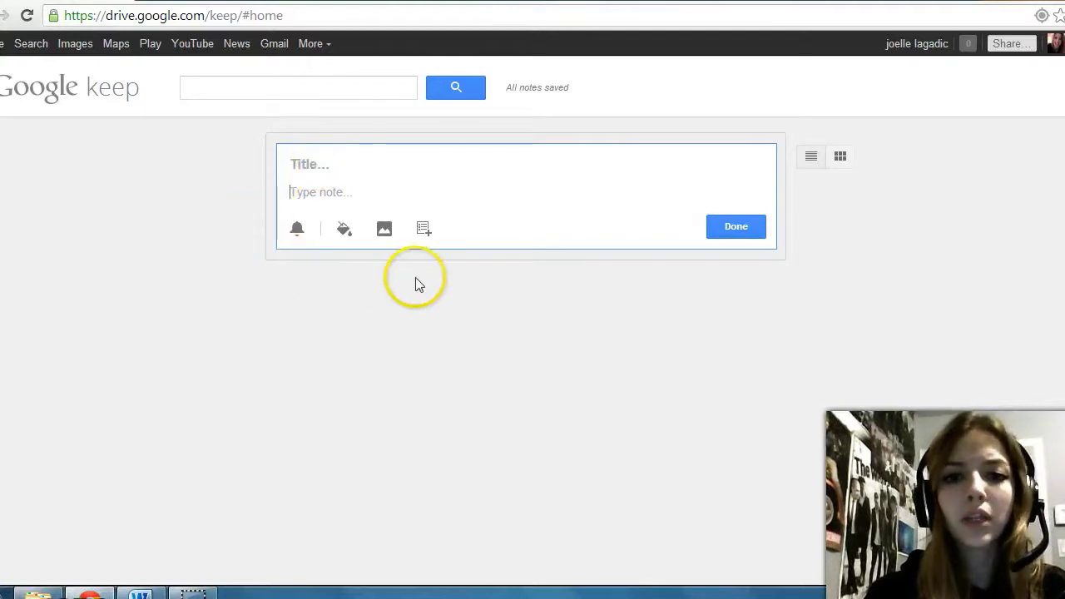
{"action": "left_click", "coordinate": [278, 204]}
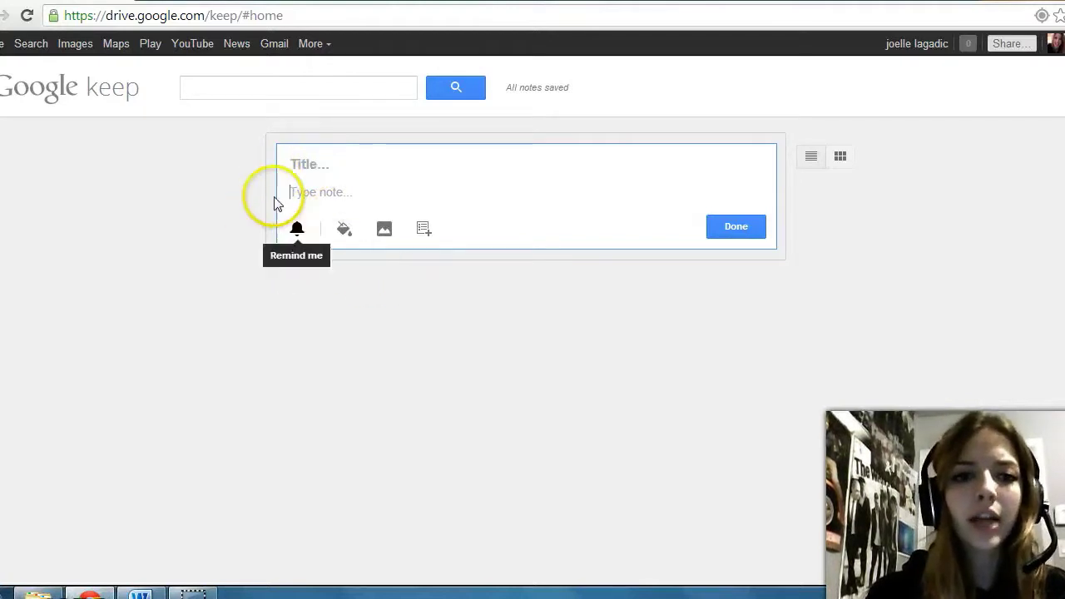
{"action": "left_click", "coordinate": [303, 162]}
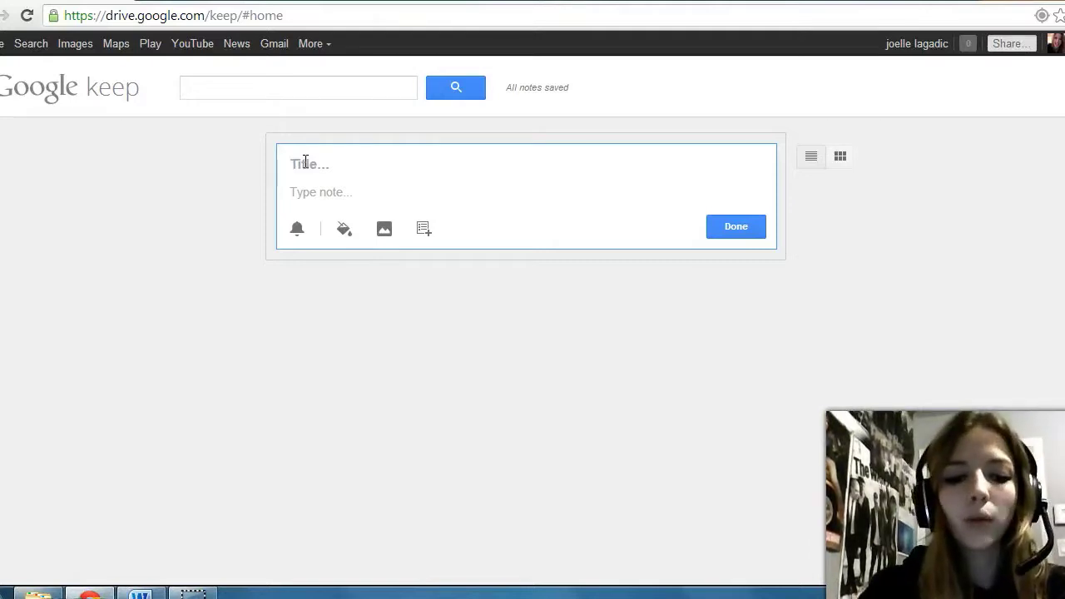
{"action": "type", "text": "Dog"}
Step: Write 'Wash the dog' as the note's body text
{"action": "left_click", "coordinate": [326, 192]}
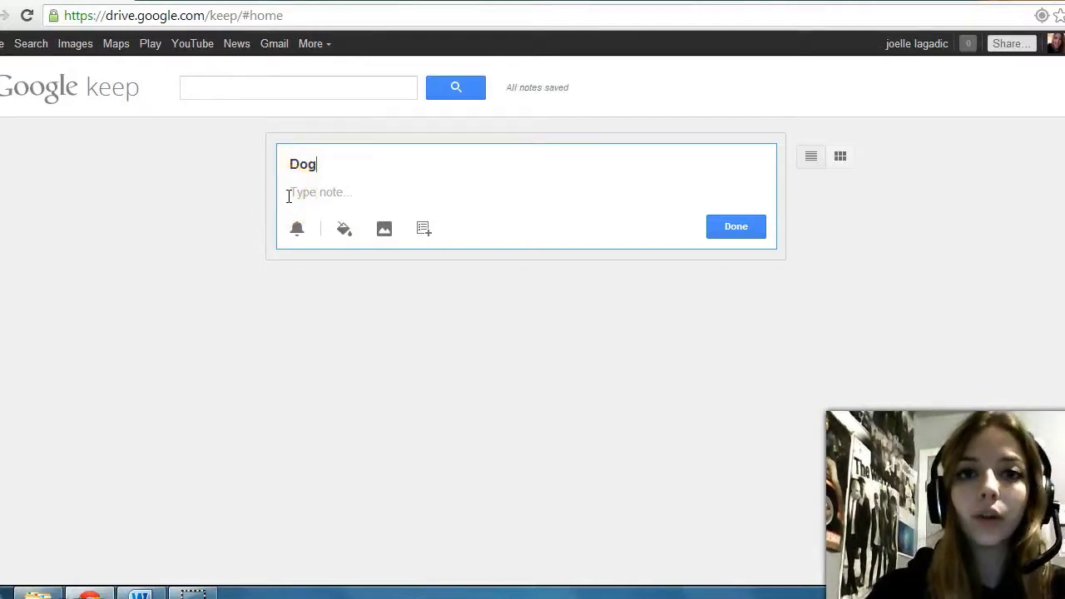
{"action": "left_click", "coordinate": [288, 195]}
{"action": "type", "text": "Wash the dog"}
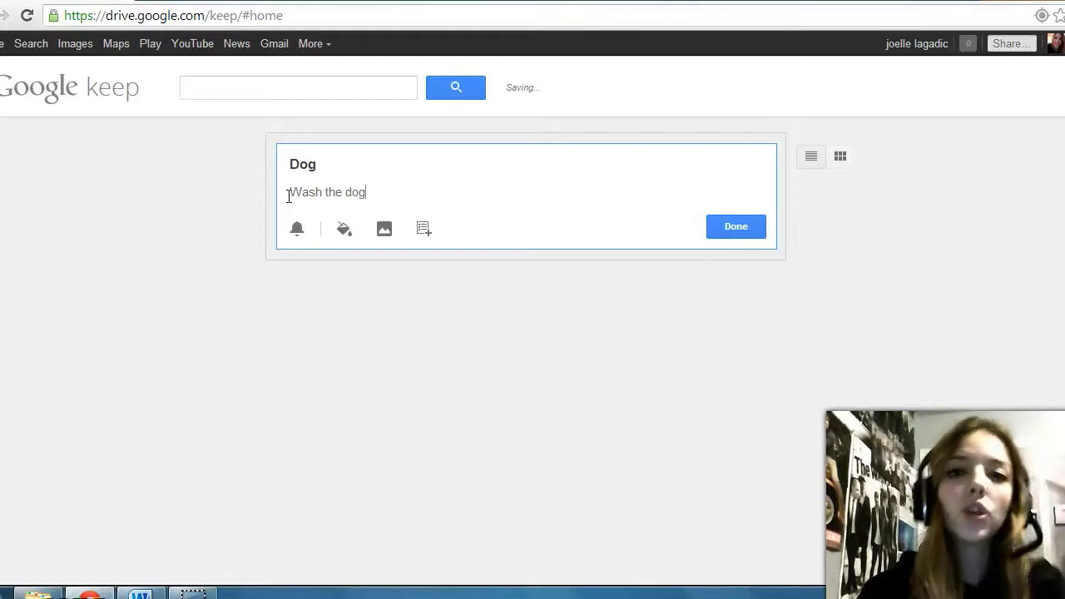
{"action": "left_click", "coordinate": [245, 211]}
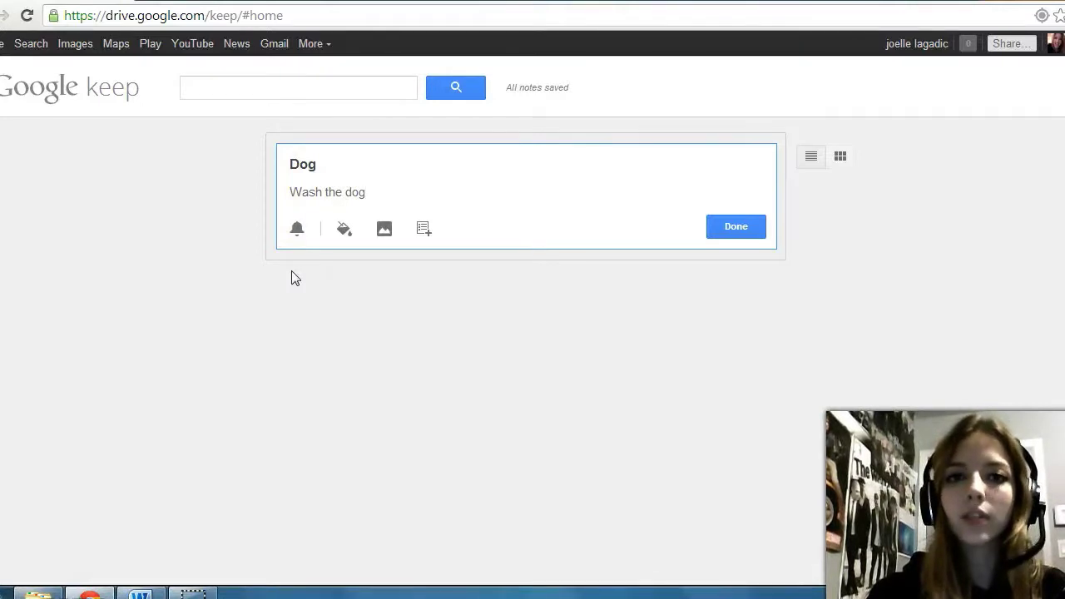
{"action": "left_click", "coordinate": [437, 238]}
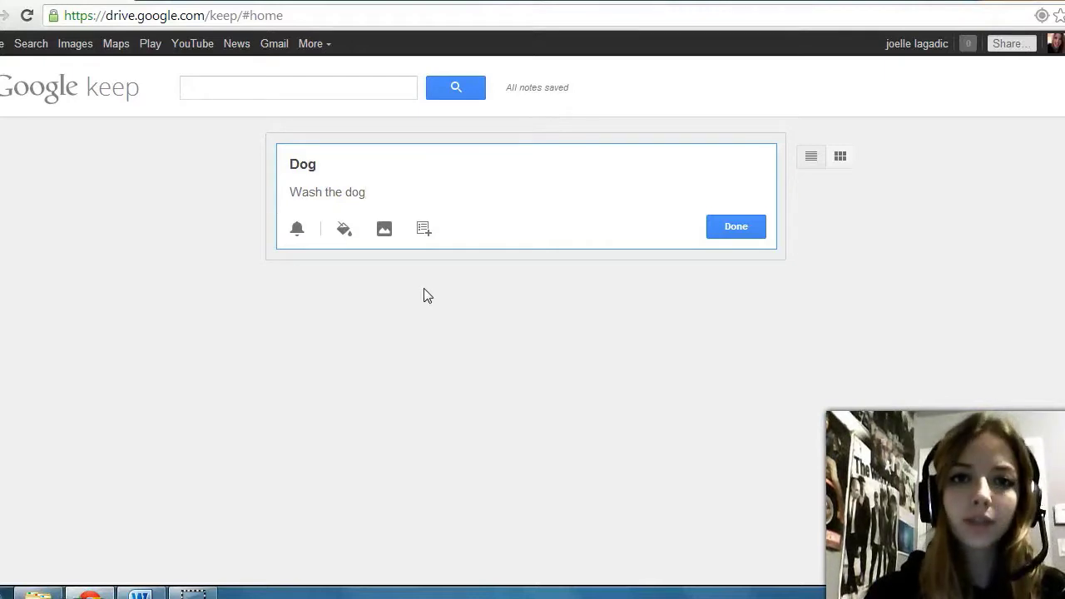
Step: Open the Dog note's reminder panel, which shows the 03/12/2013 Morning (09:00) default
{"action": "left_click", "coordinate": [296, 238]}
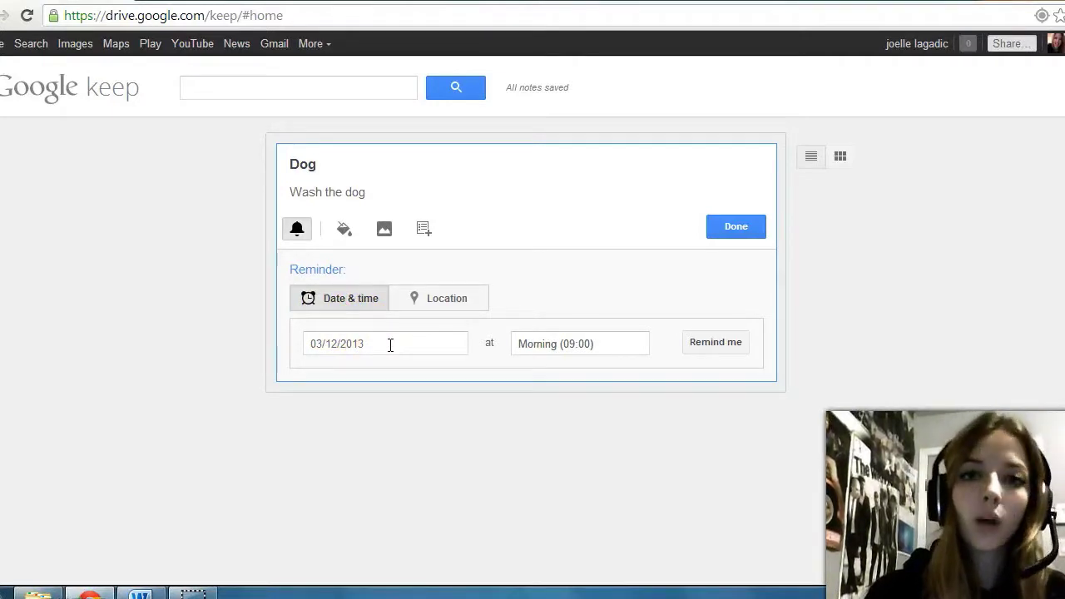
Step: Clear the reminder date and pick 4 December 2013 from the calendar
{"action": "left_click", "coordinate": [391, 343]}
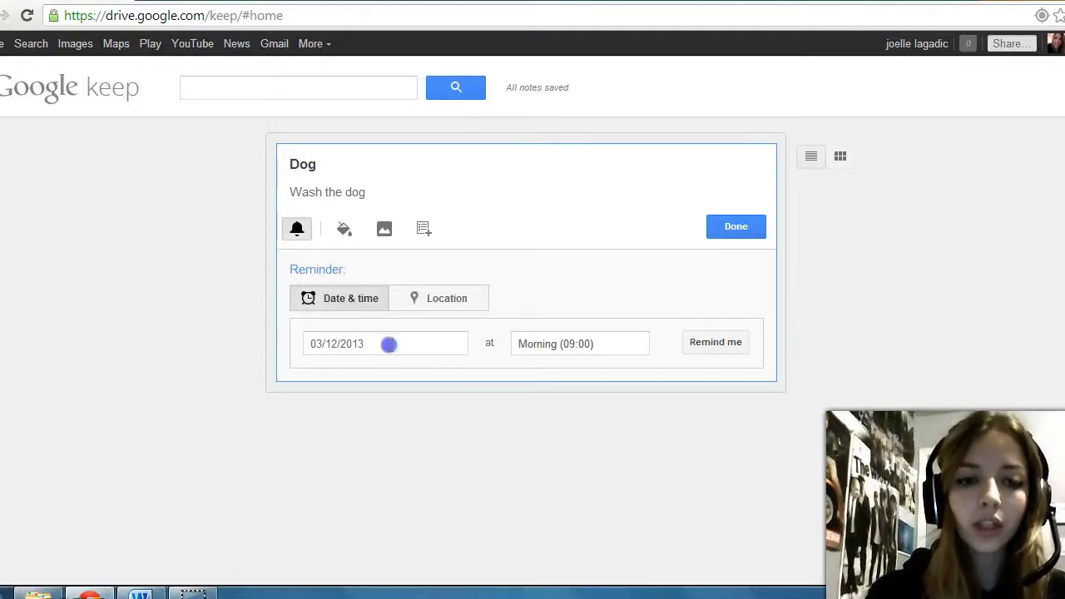
{"action": "left_click_drag", "start_coordinate": [387, 344], "coordinate": [256, 345]}
{"action": "key", "text": "BackSpace"}
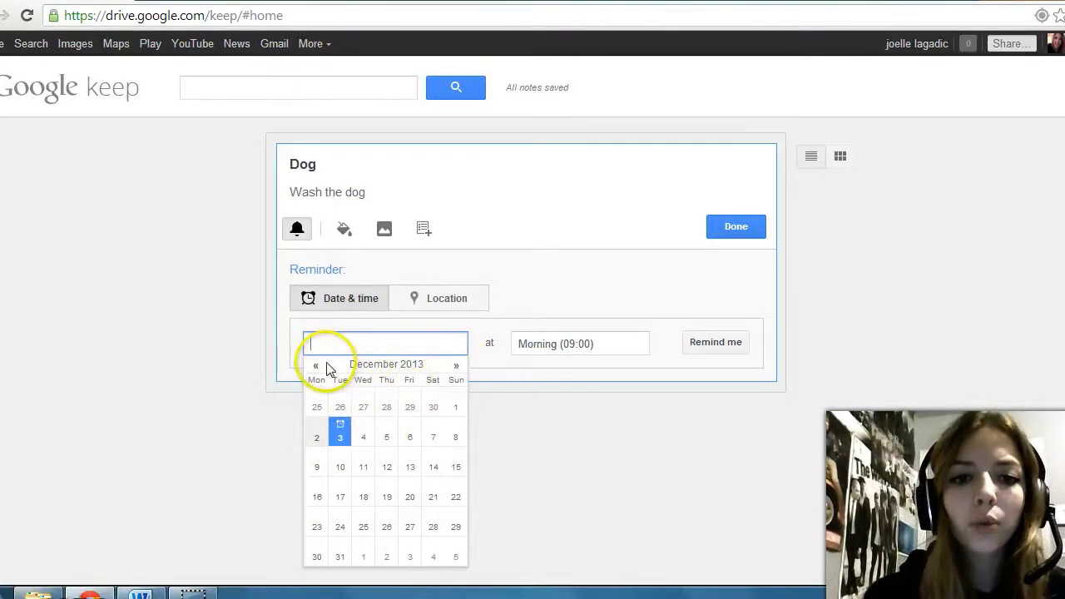
{"action": "left_click", "coordinate": [456, 371]}
{"action": "left_click", "coordinate": [455, 368]}
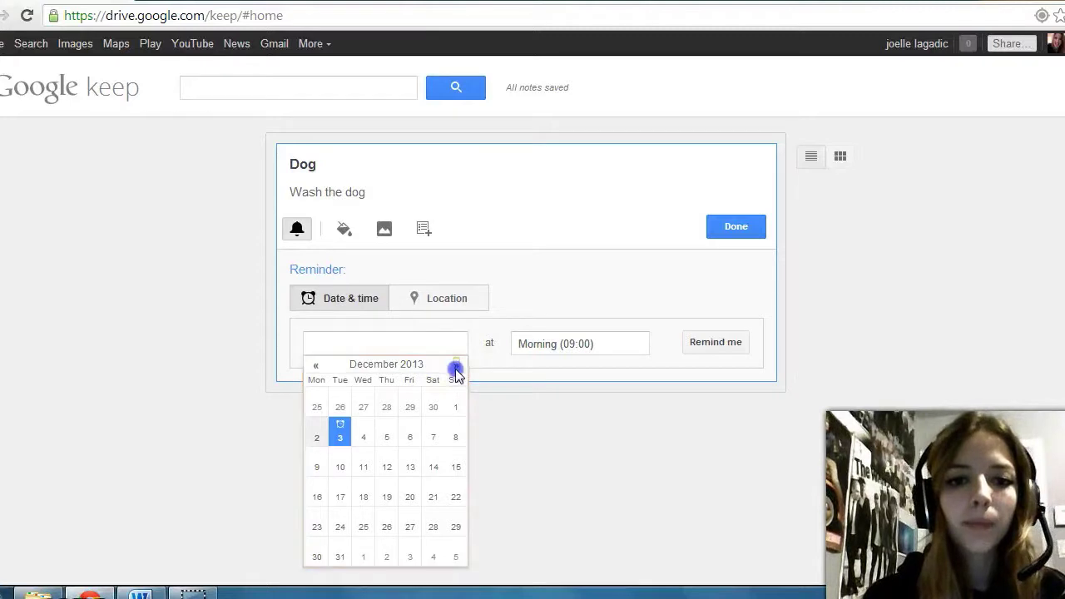
{"action": "left_click", "coordinate": [455, 366]}
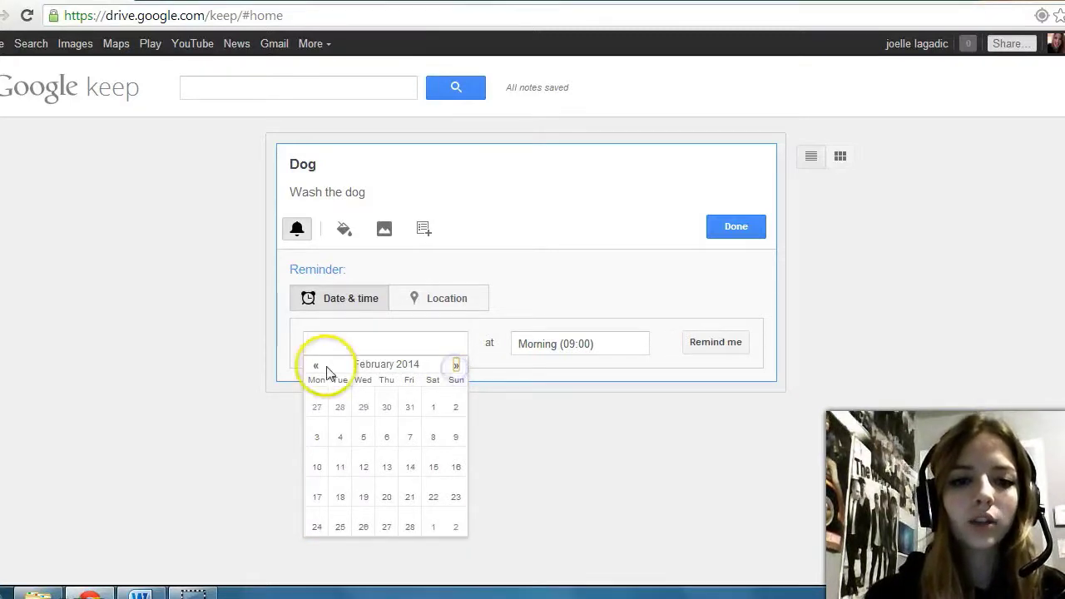
{"action": "left_click", "coordinate": [315, 366]}
{"action": "left_click", "coordinate": [313, 369]}
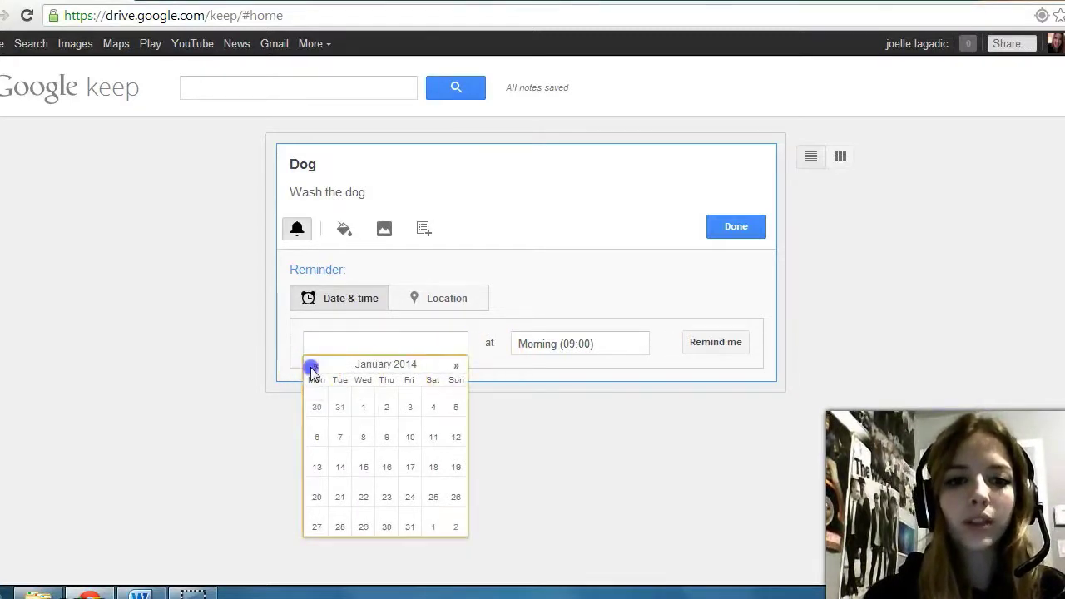
{"action": "left_click", "coordinate": [315, 367]}
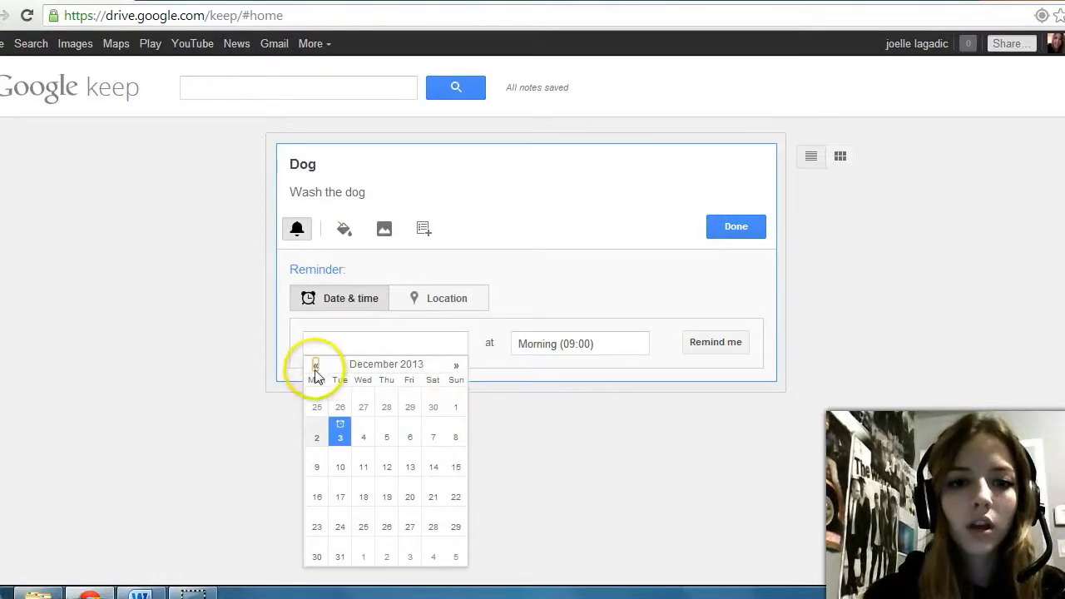
{"action": "left_click", "coordinate": [364, 439]}
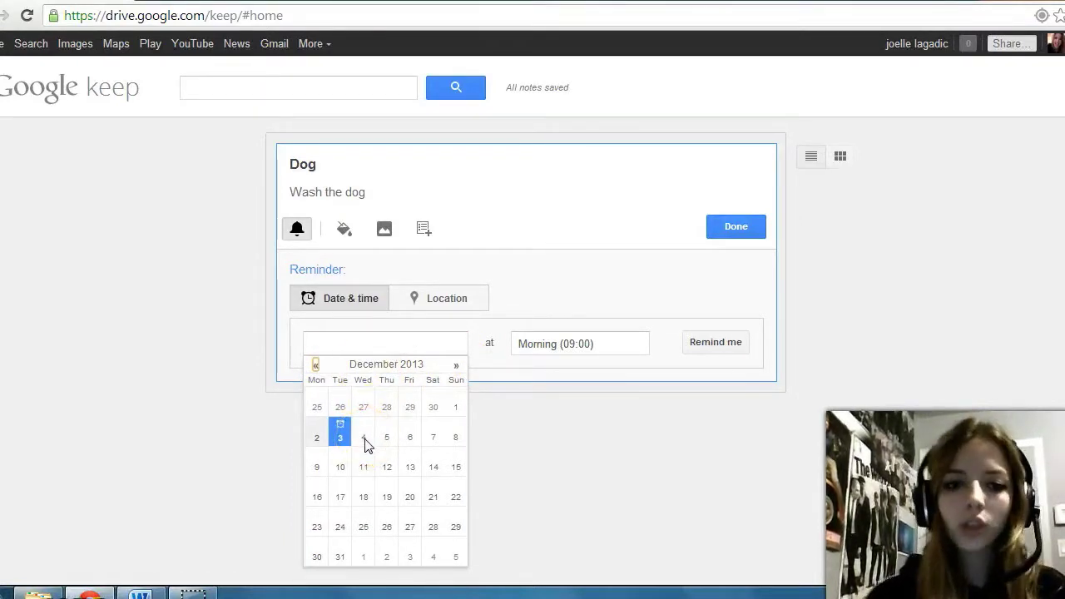
{"action": "left_click", "coordinate": [364, 441]}
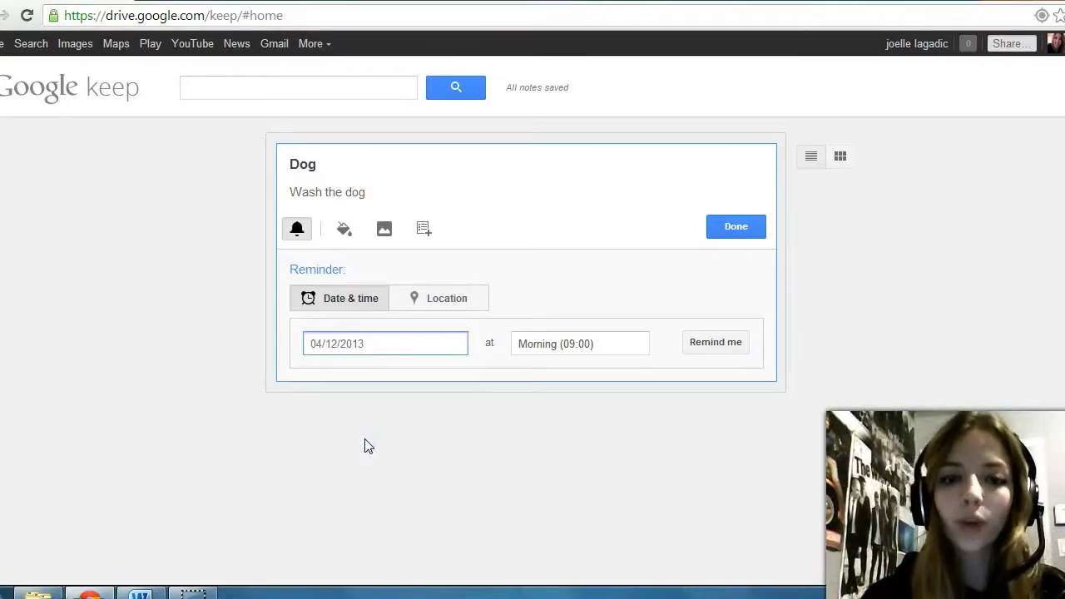
Step: Replace the Morning (09:00) reminder time with 19:30
{"action": "left_click", "coordinate": [623, 346]}
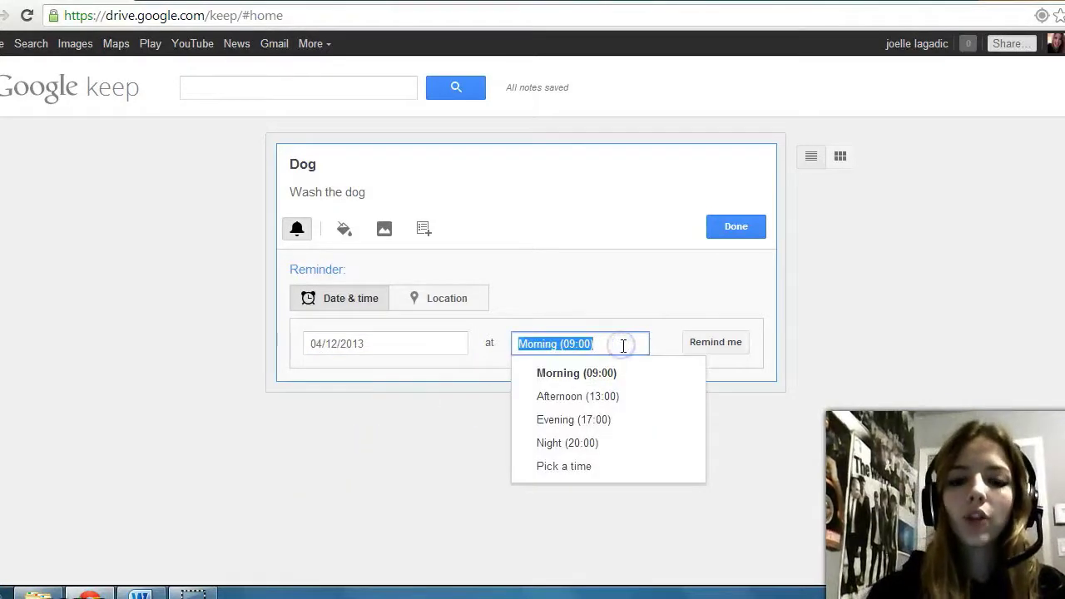
{"action": "key", "text": "BackSpace"}
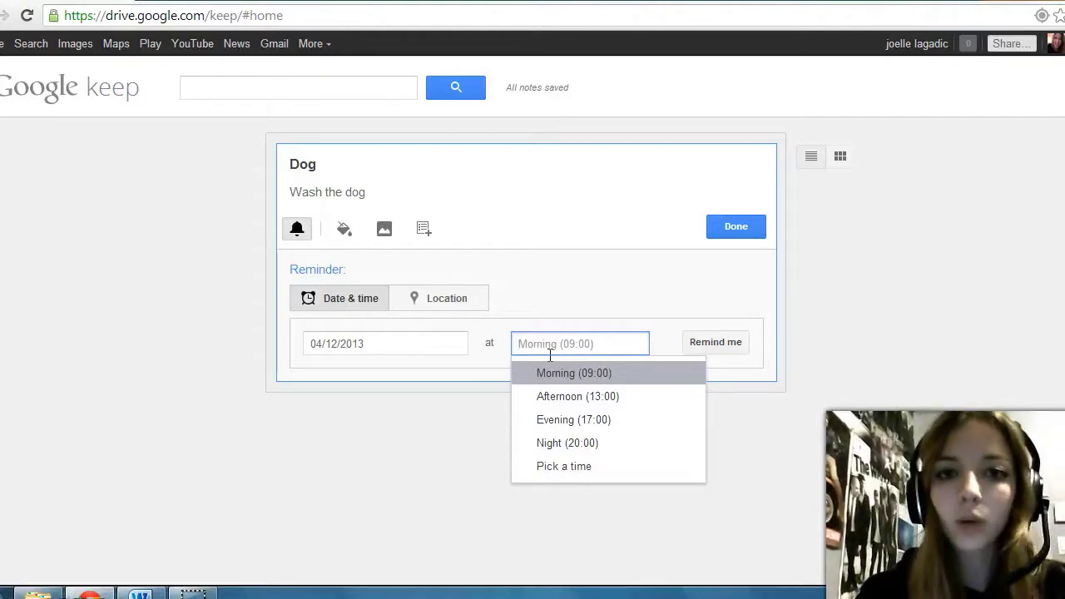
{"action": "type", "text": "07:"}
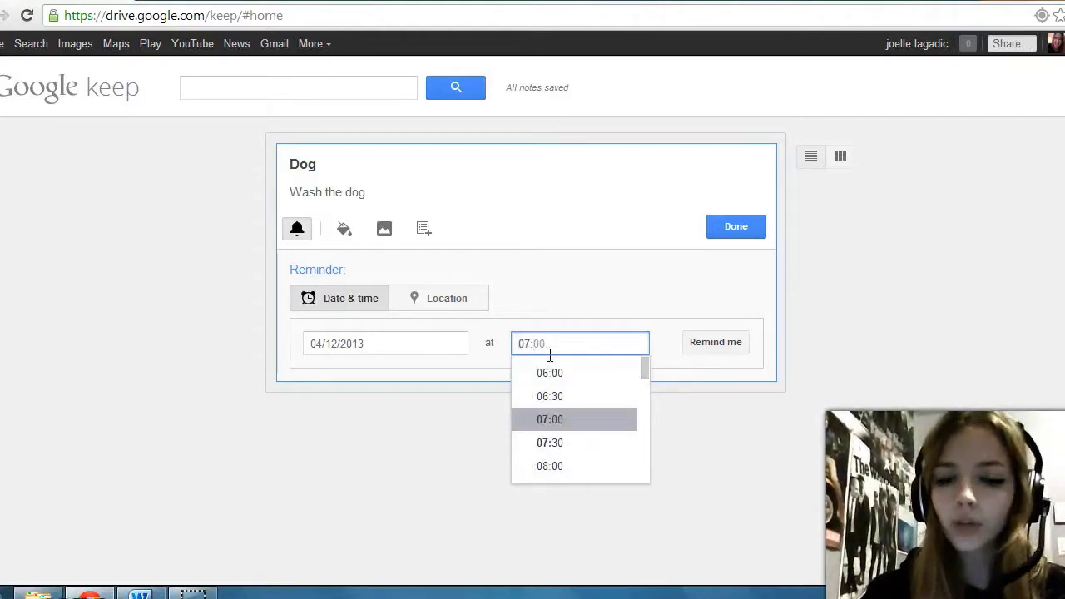
{"action": "type", "text": "30"}
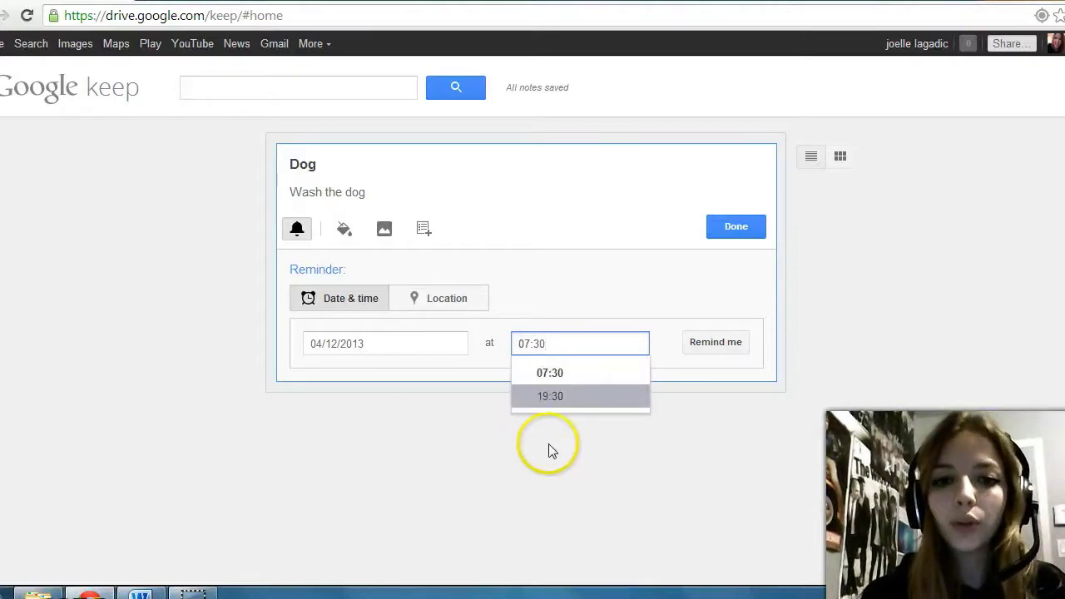
{"action": "left_click", "coordinate": [546, 397]}
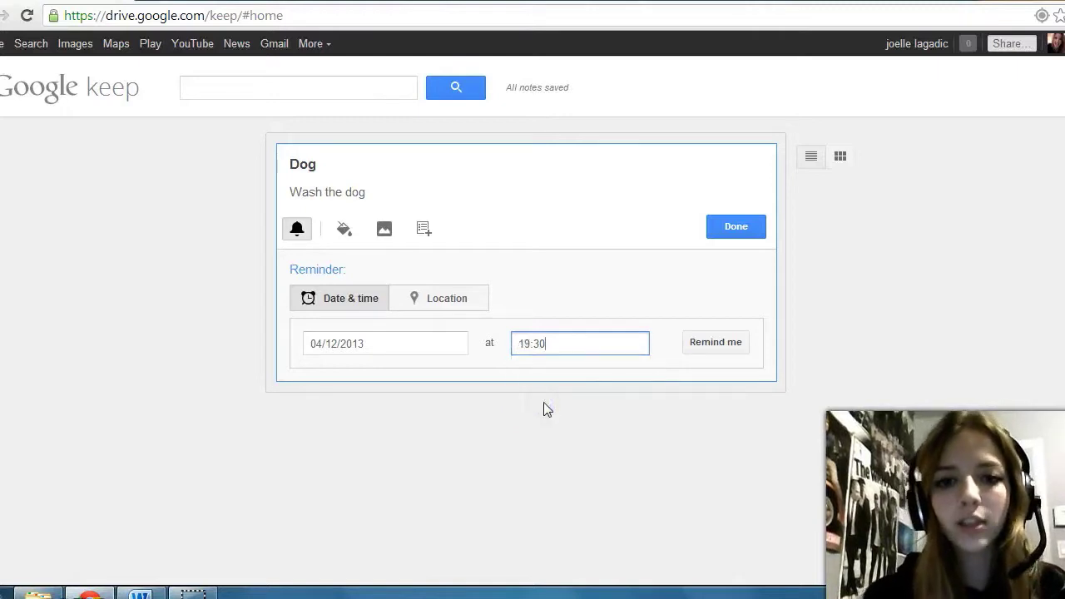
{"action": "left_click", "coordinate": [591, 403]}
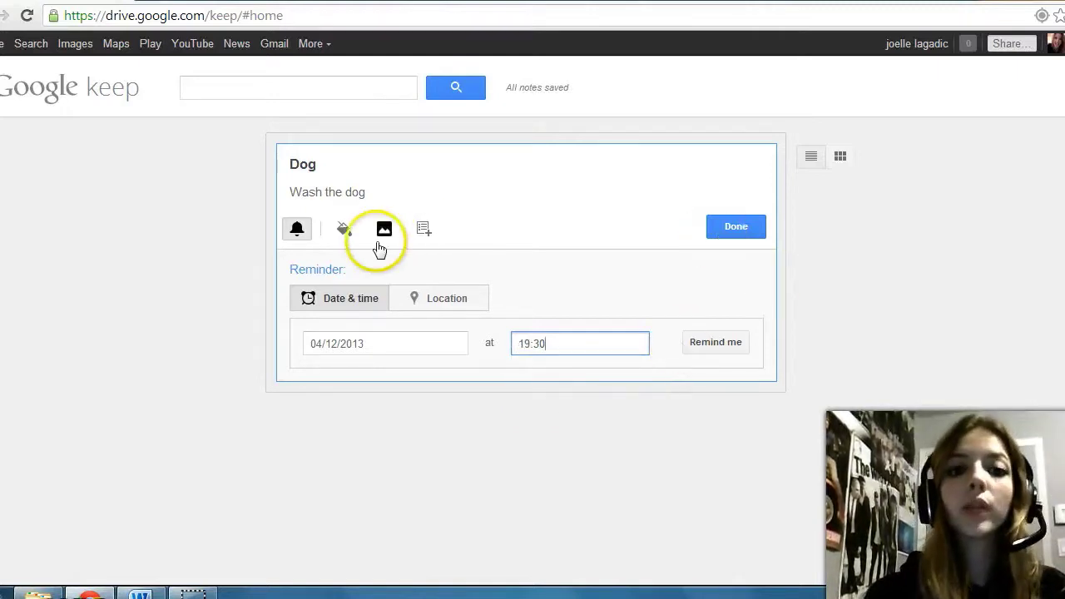
Step: Confirm the 04/12/2013, 19:30 reminder on the Dog note, then remove it
{"action": "left_click", "coordinate": [713, 348]}
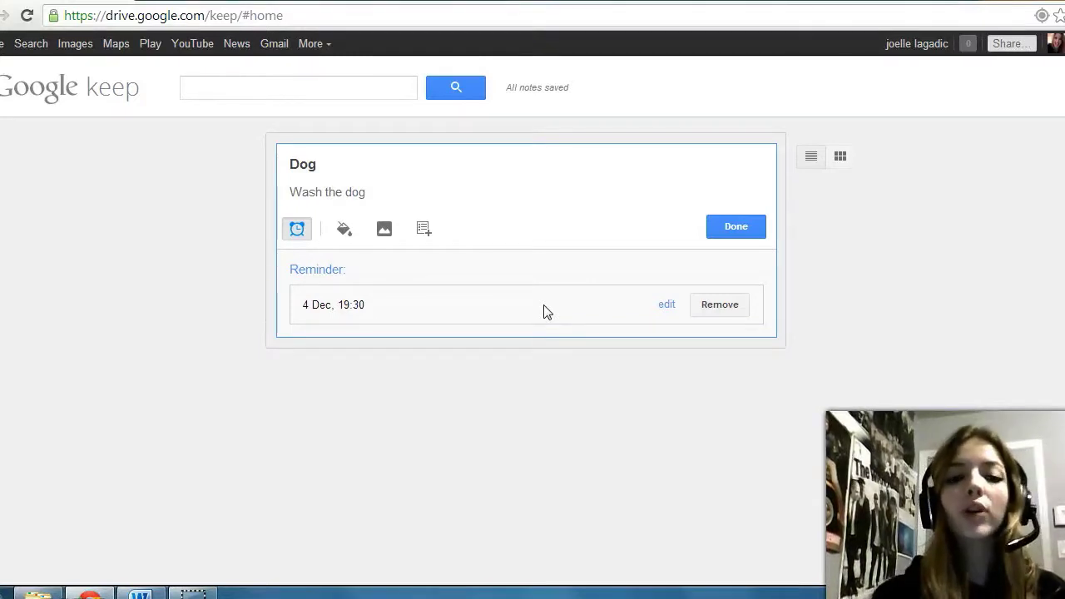
{"action": "left_click", "coordinate": [666, 307]}
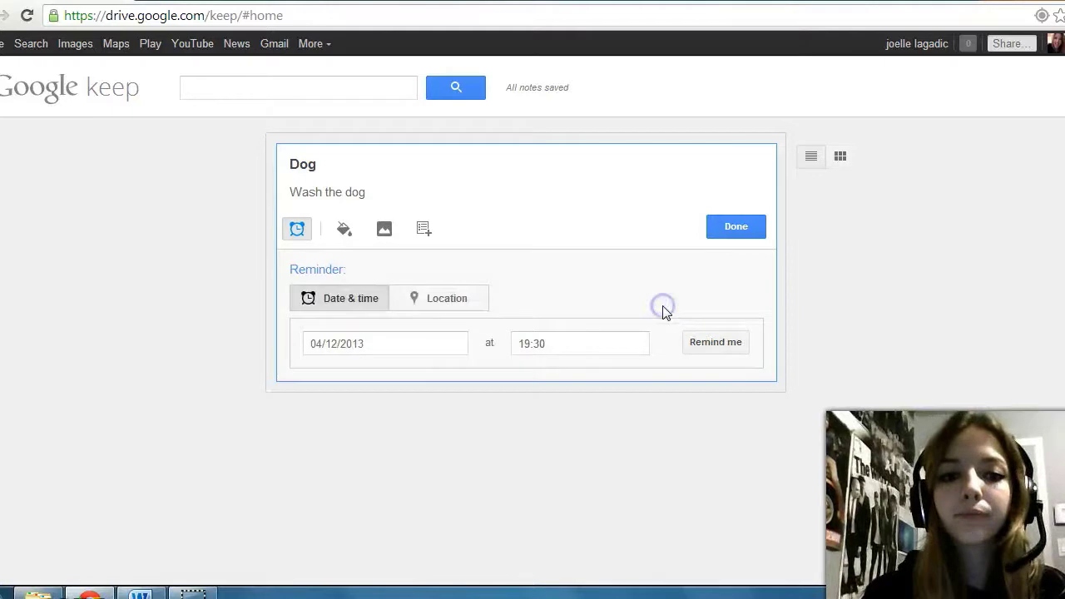
{"action": "left_click", "coordinate": [380, 352]}
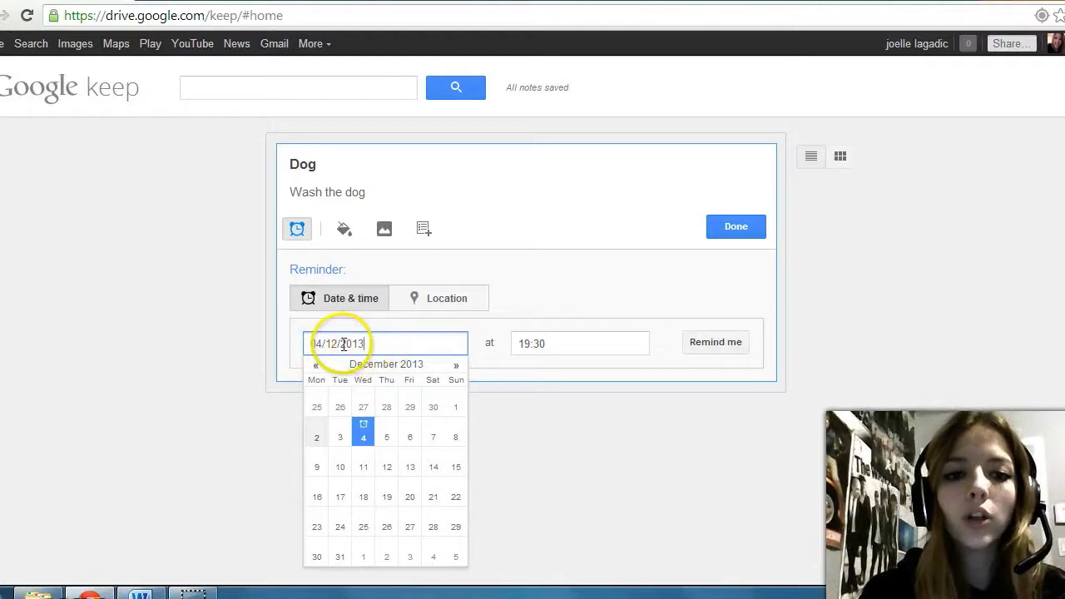
{"action": "left_click", "coordinate": [551, 349]}
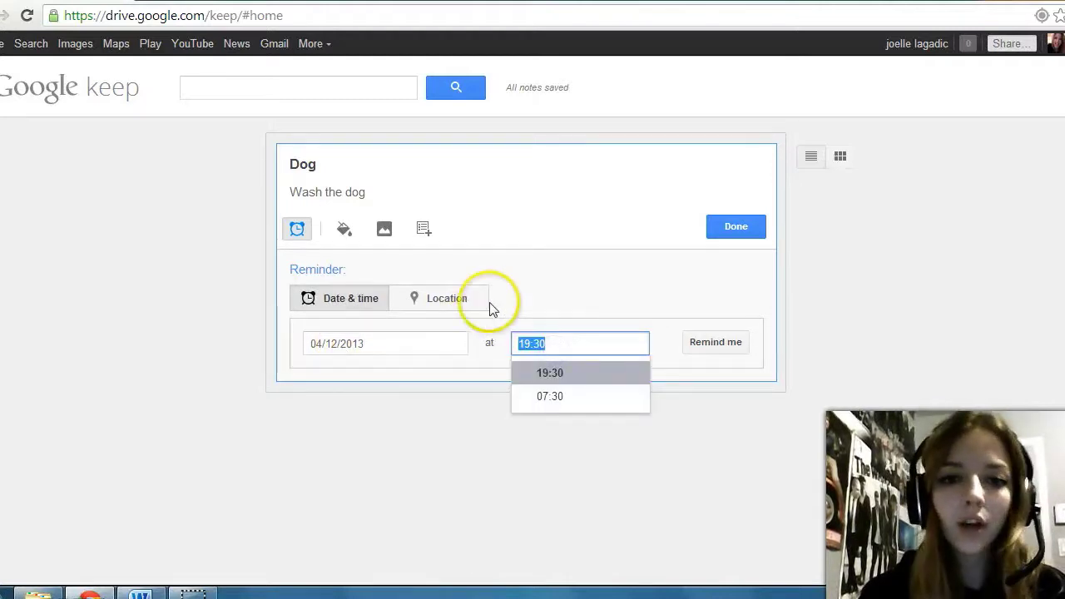
{"action": "left_click", "coordinate": [697, 342]}
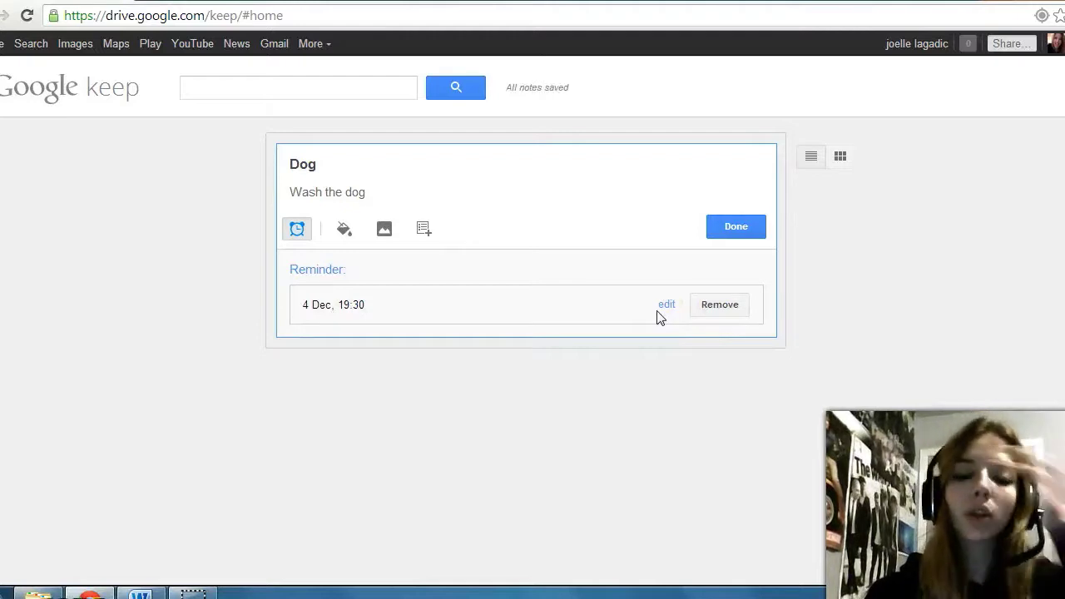
{"action": "left_click", "coordinate": [722, 308]}
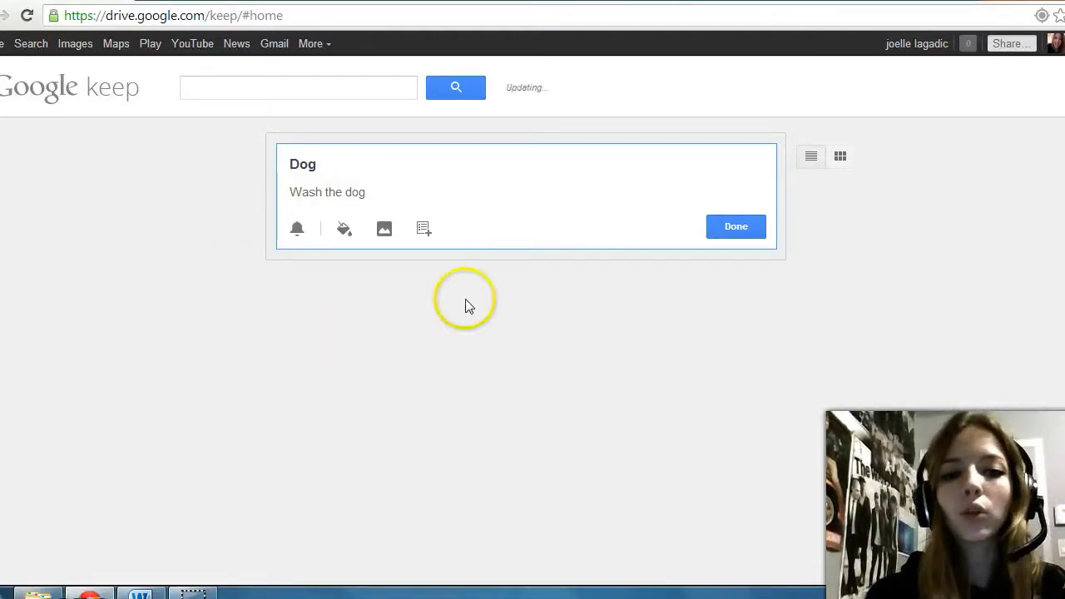
Step: Save a location reminder for the entered street address, choosing its Montreal match
{"action": "left_click", "coordinate": [299, 229]}
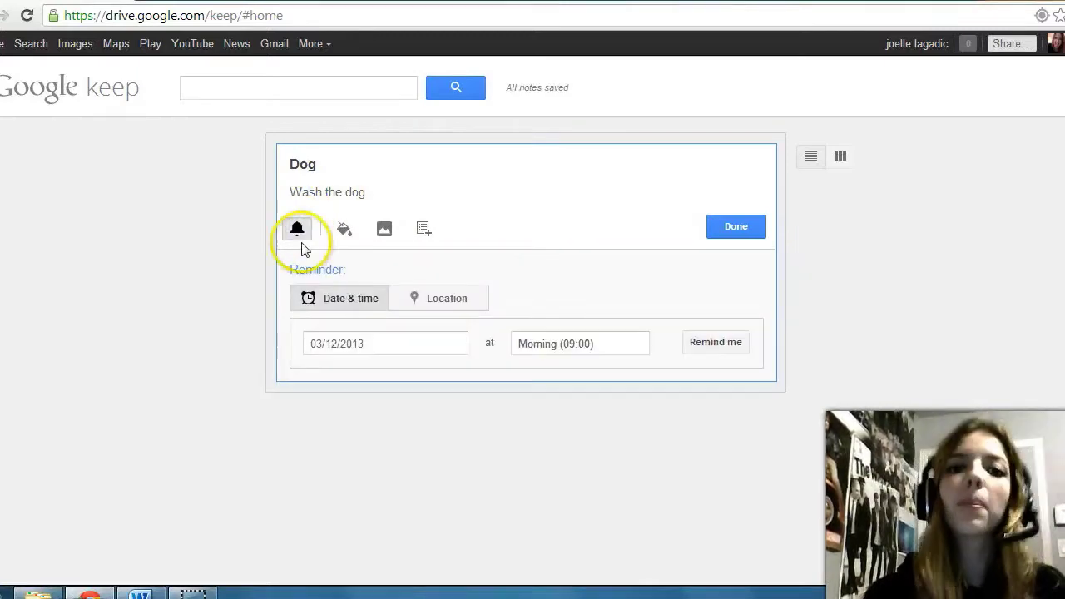
{"action": "left_click", "coordinate": [442, 301]}
{"action": "left_click", "coordinate": [424, 342]}
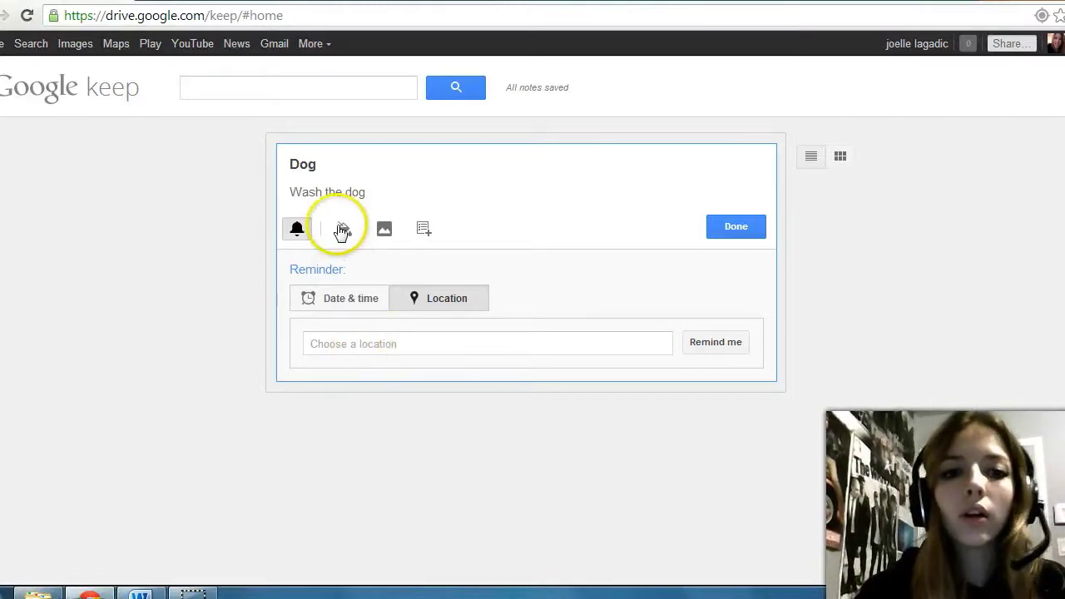
{"action": "left_click", "coordinate": [346, 338]}
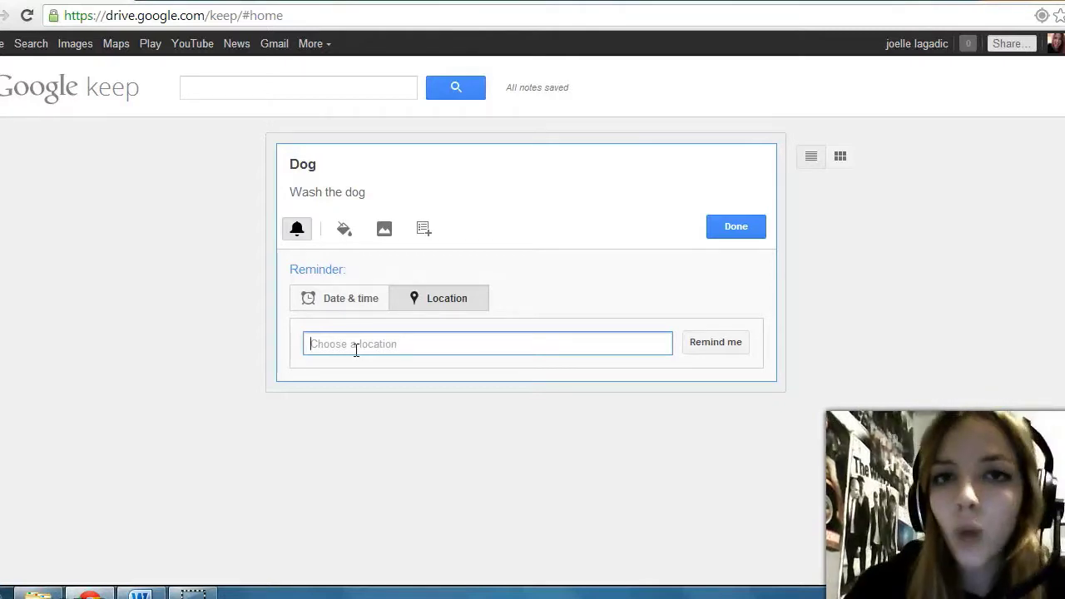
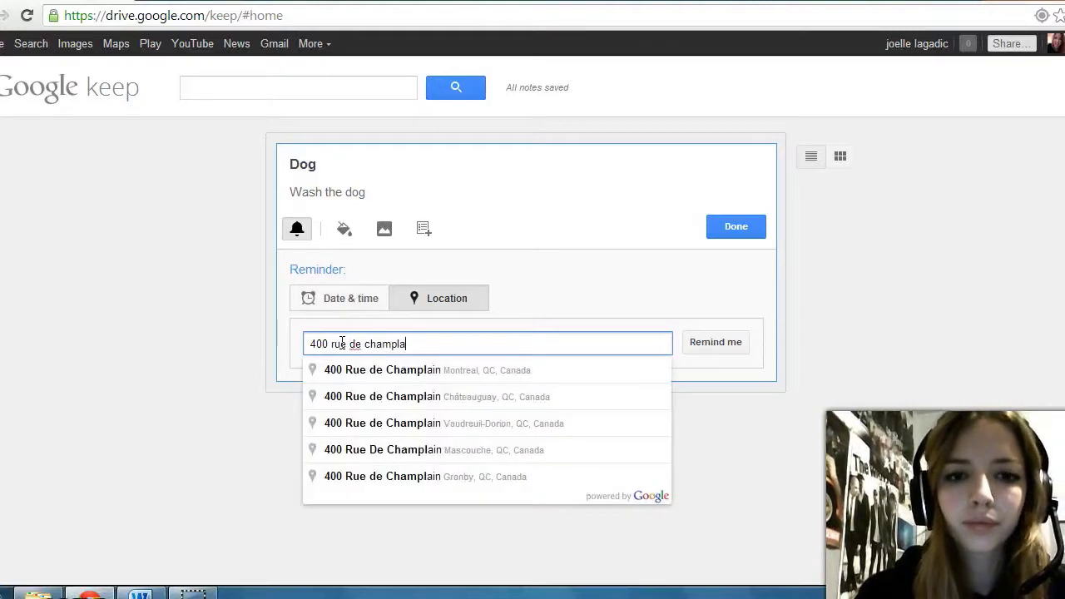
{"action": "left_click", "coordinate": [377, 376]}
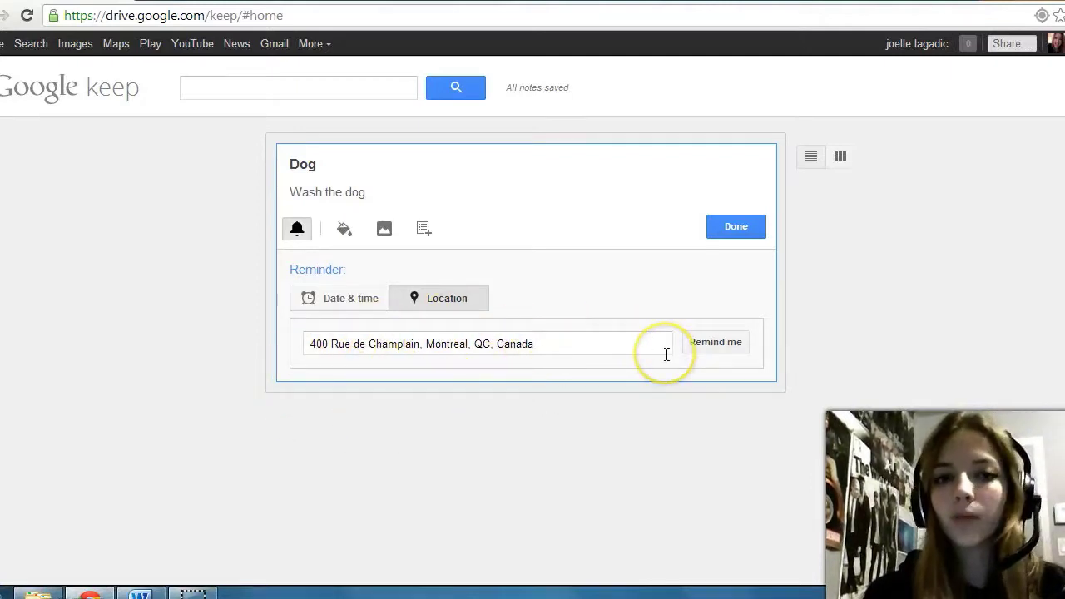
{"action": "left_click", "coordinate": [716, 345]}
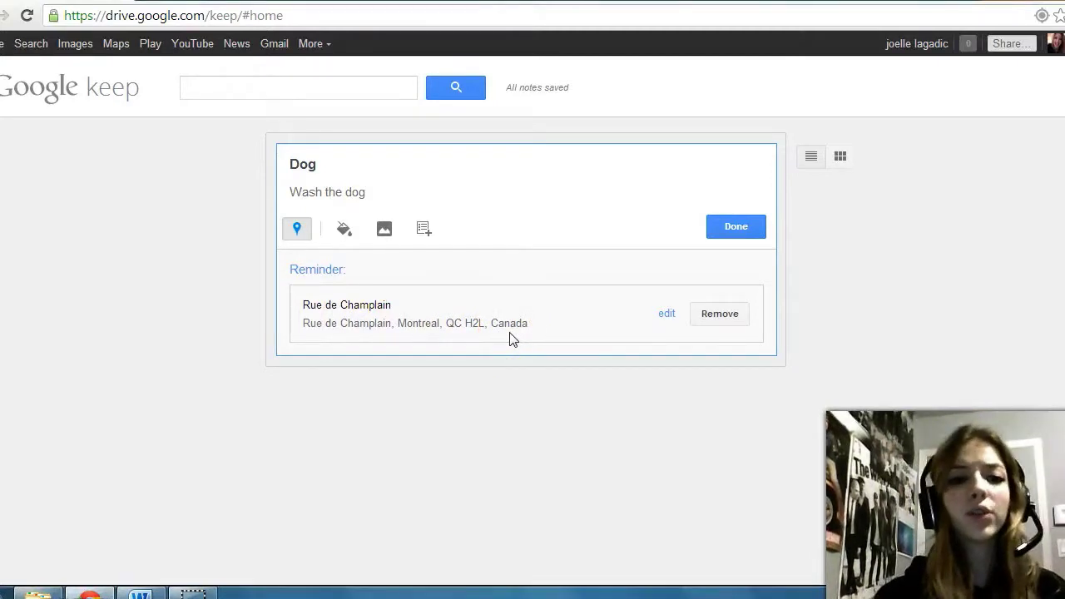
{"action": "left_click", "coordinate": [554, 312]}
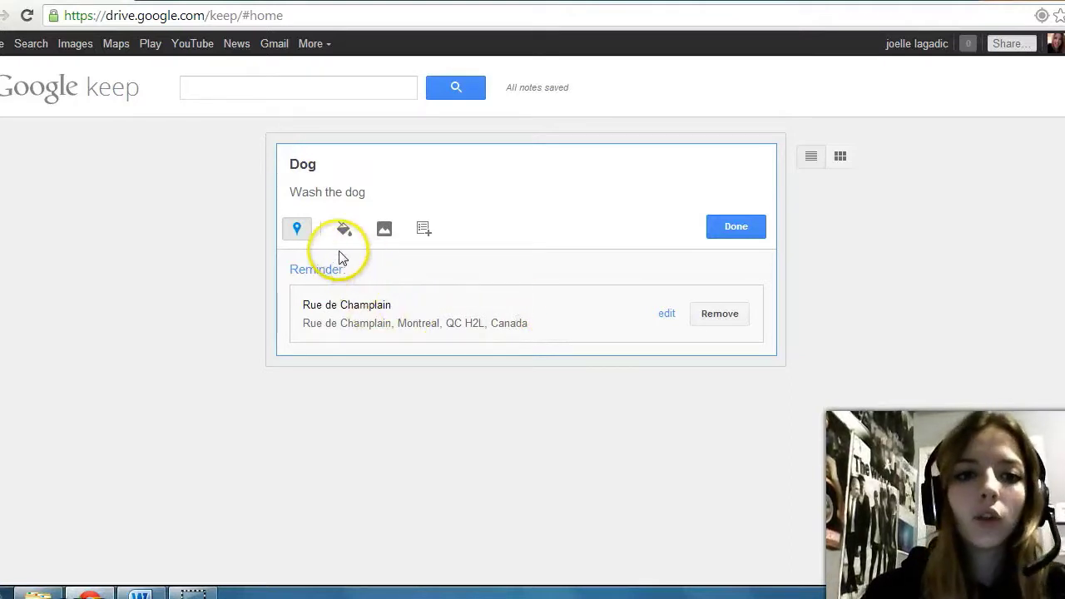
Step: Pick the red swatch from the colour palette for the Dog note
{"action": "mouse_move", "coordinate": [344, 234]}
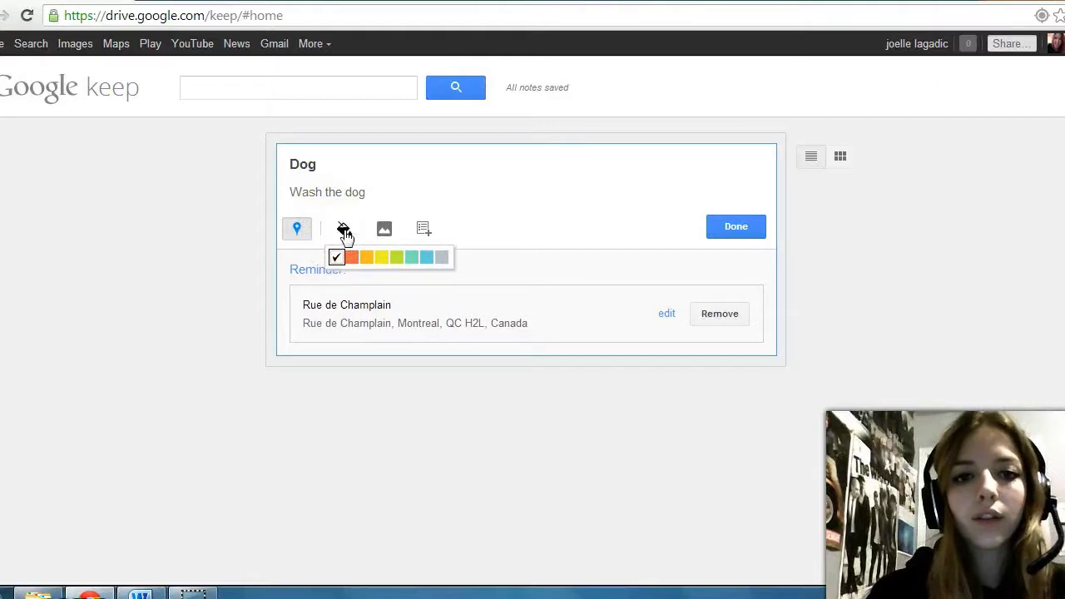
{"action": "left_click", "coordinate": [341, 226]}
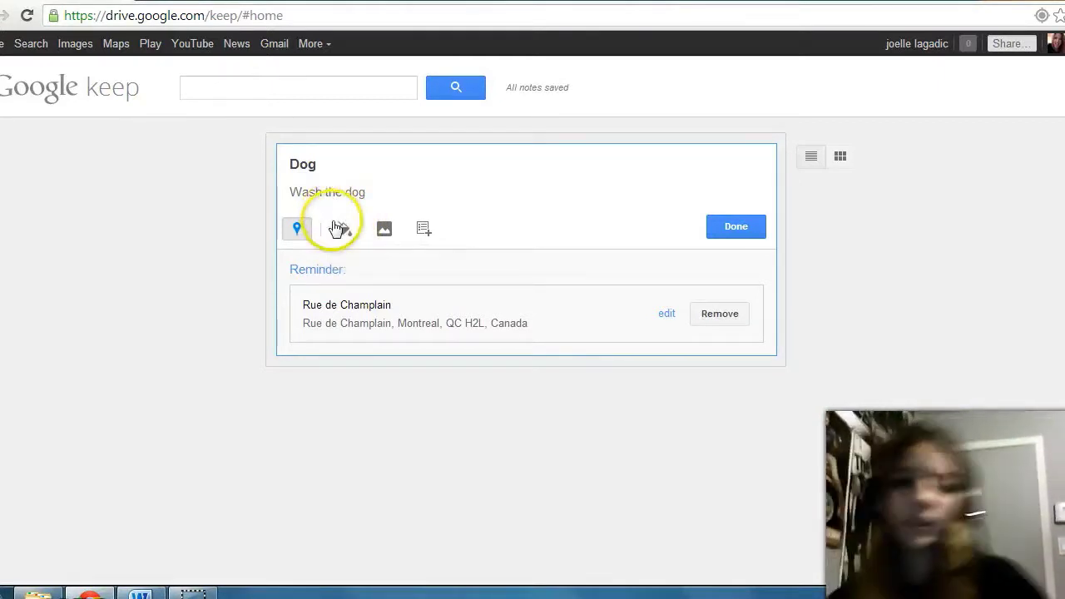
{"action": "mouse_move", "coordinate": [336, 225]}
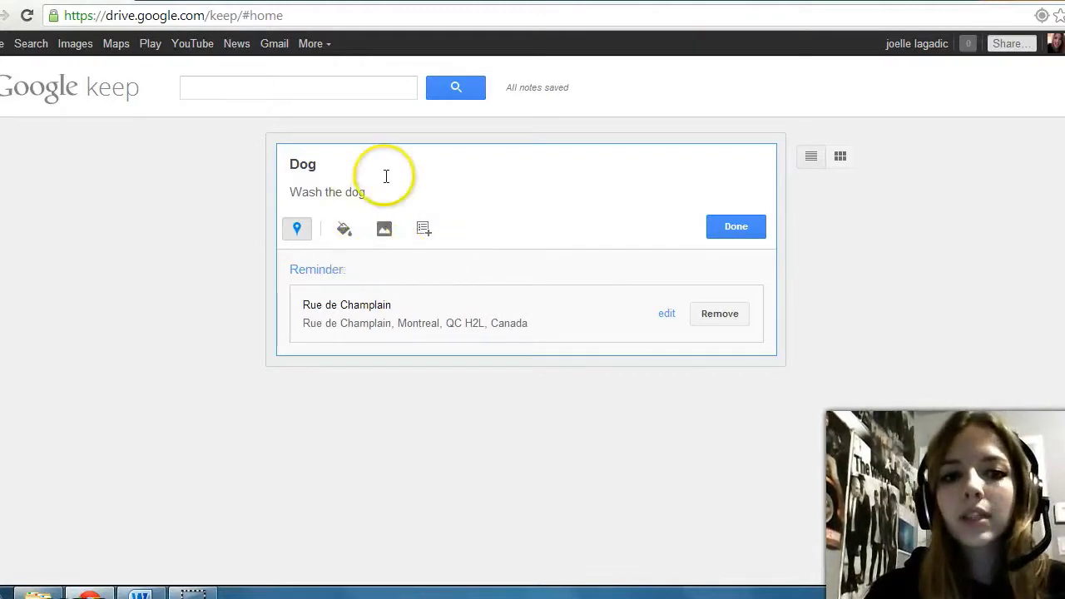
{"action": "left_click", "coordinate": [352, 257]}
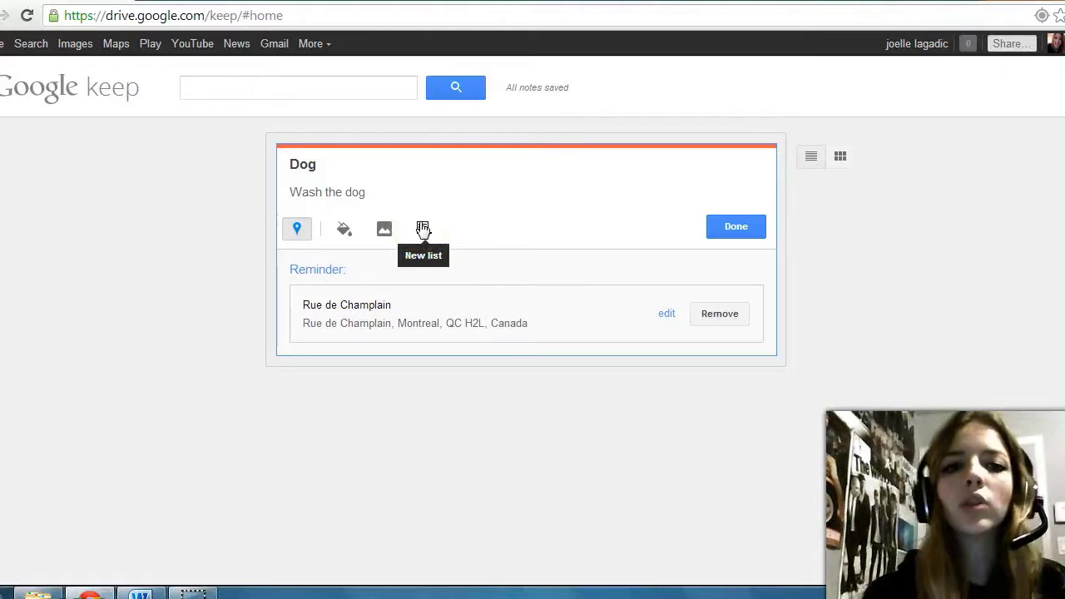
Step: Switch the Dog note to a checklist, leaving 'Wash the dog' unticked as the first item
{"action": "left_click", "coordinate": [423, 229]}
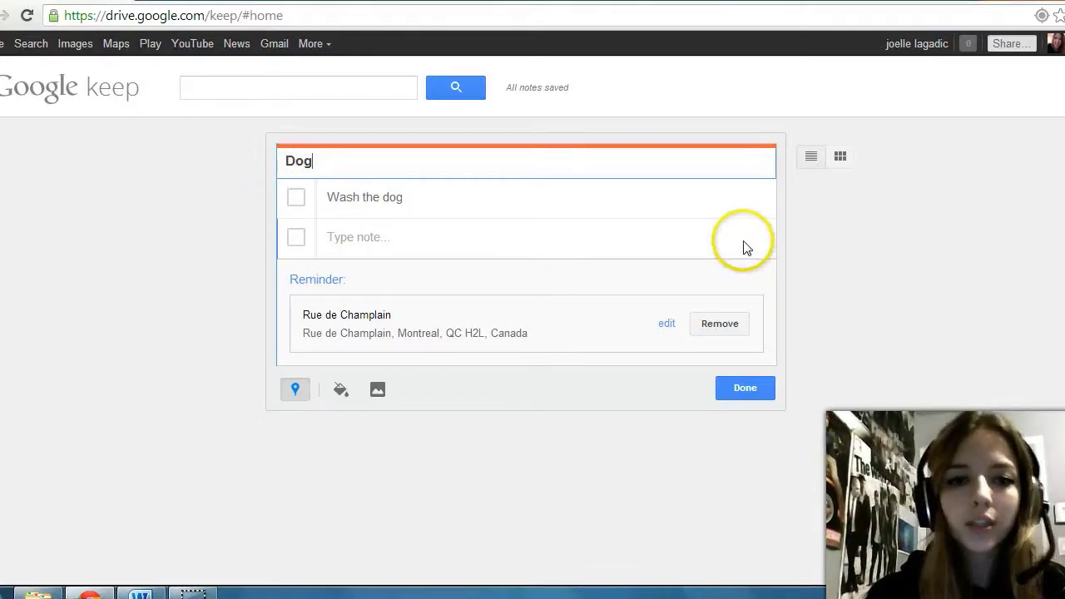
{"action": "left_click", "coordinate": [296, 200]}
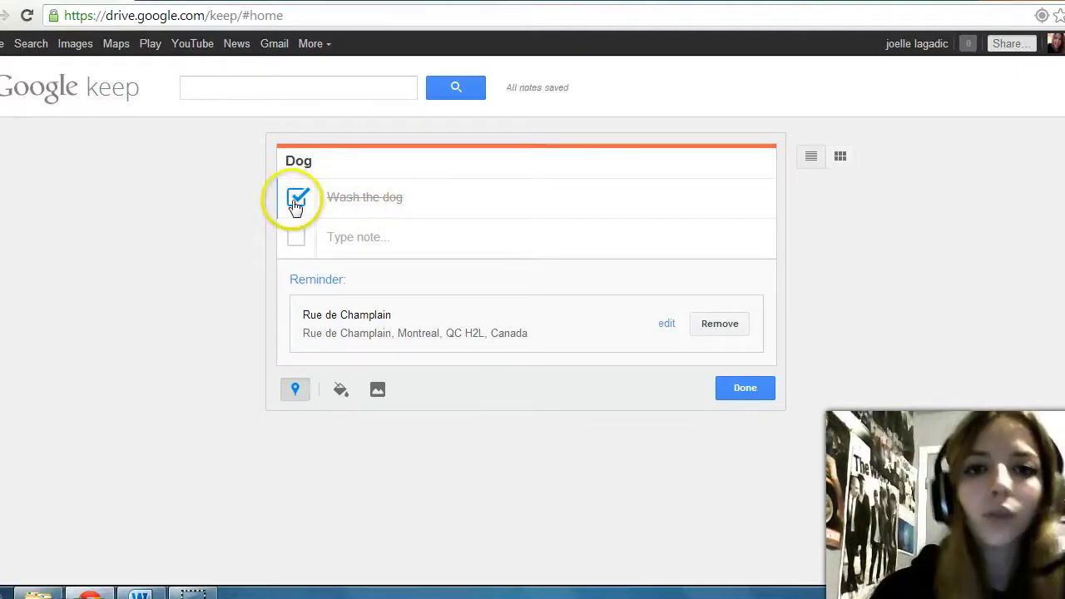
{"action": "left_click", "coordinate": [296, 202]}
{"action": "left_click", "coordinate": [359, 239]}
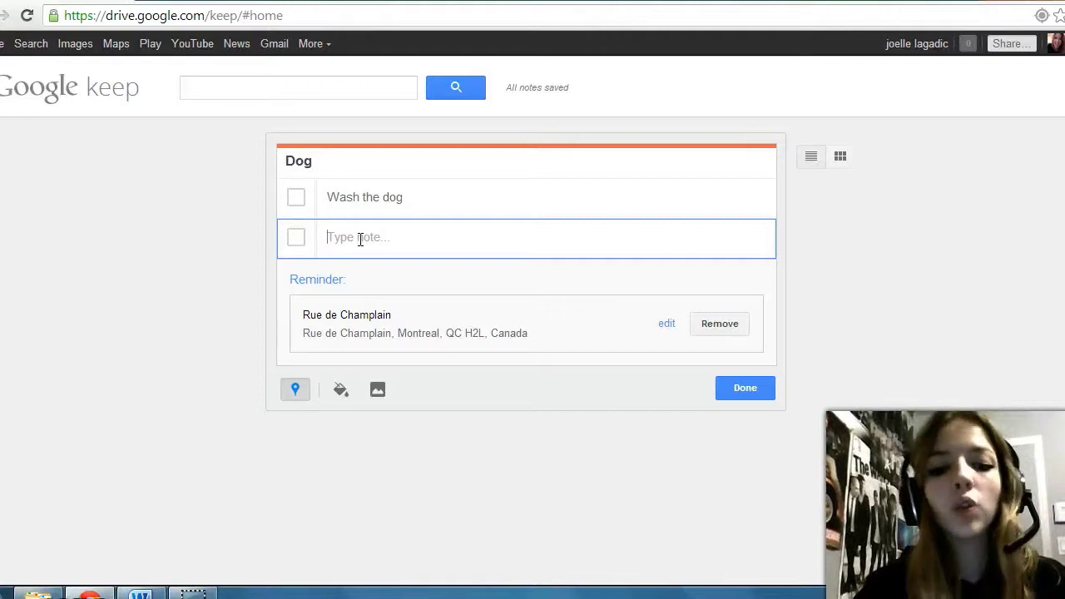
Step: Add 'scrubbing the paws' as the second checklist item
{"action": "type", "text": "scrubbing the "}
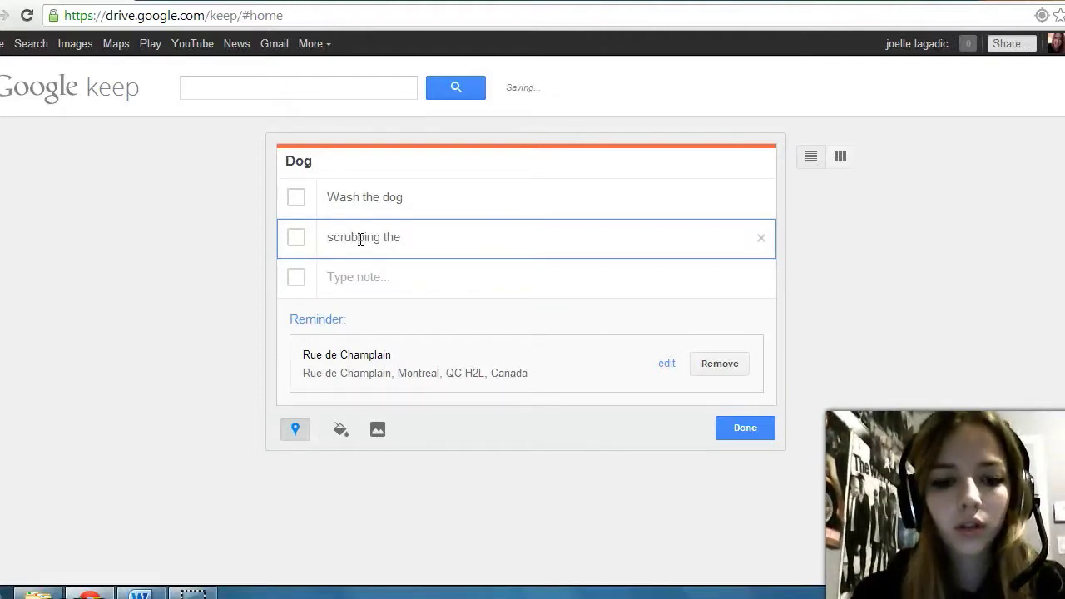
{"action": "type", "text": "paws"}
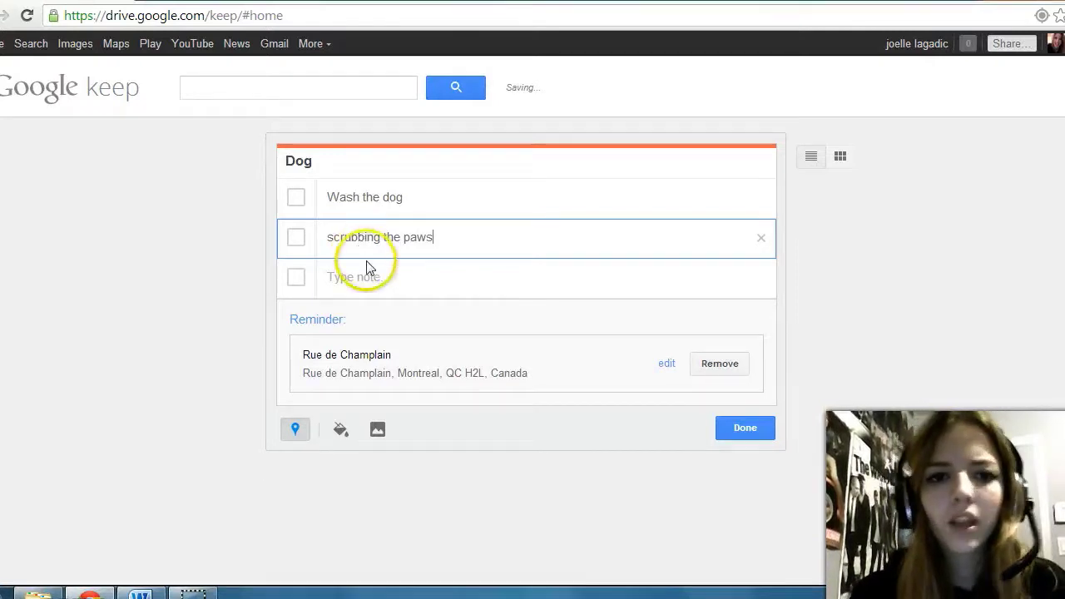
{"action": "left_click", "coordinate": [369, 268]}
{"action": "left_click", "coordinate": [457, 234]}
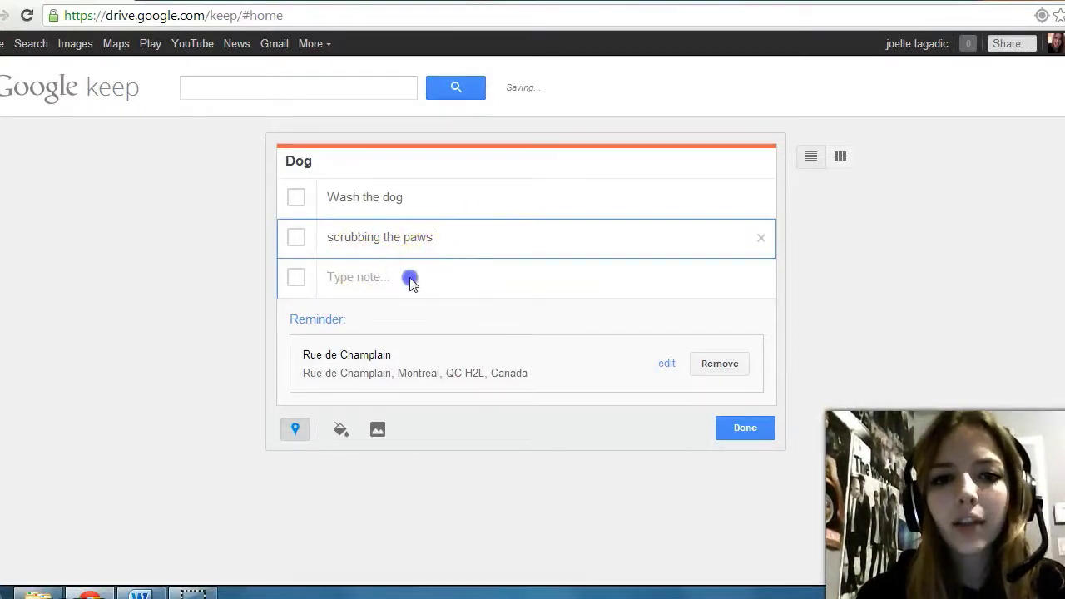
Step: Add a 'have fun' checklist item, then delete it again
{"action": "left_click", "coordinate": [411, 281]}
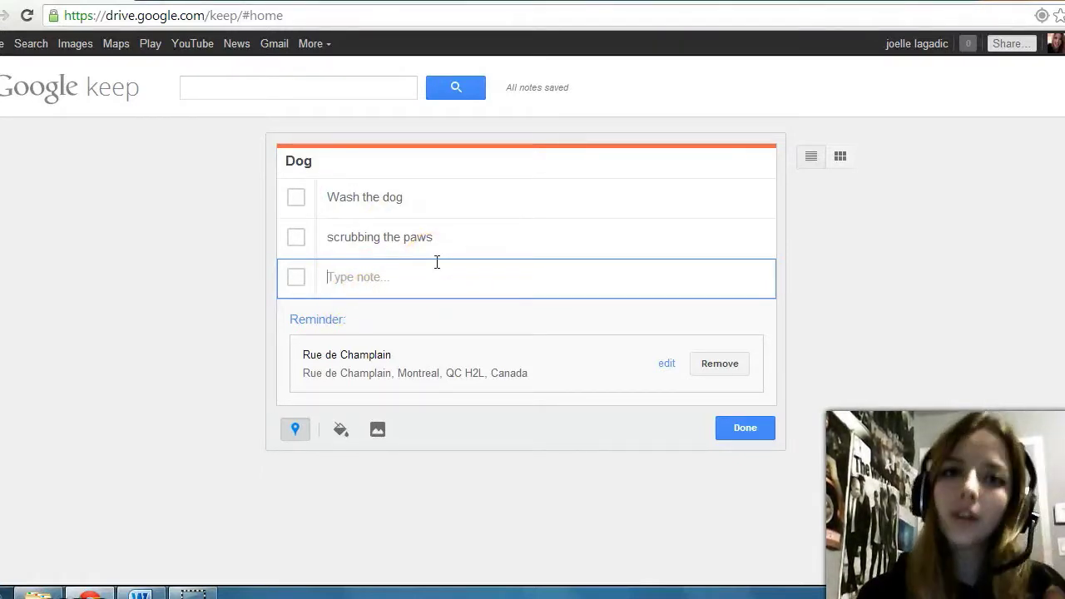
{"action": "type", "text": "h"}
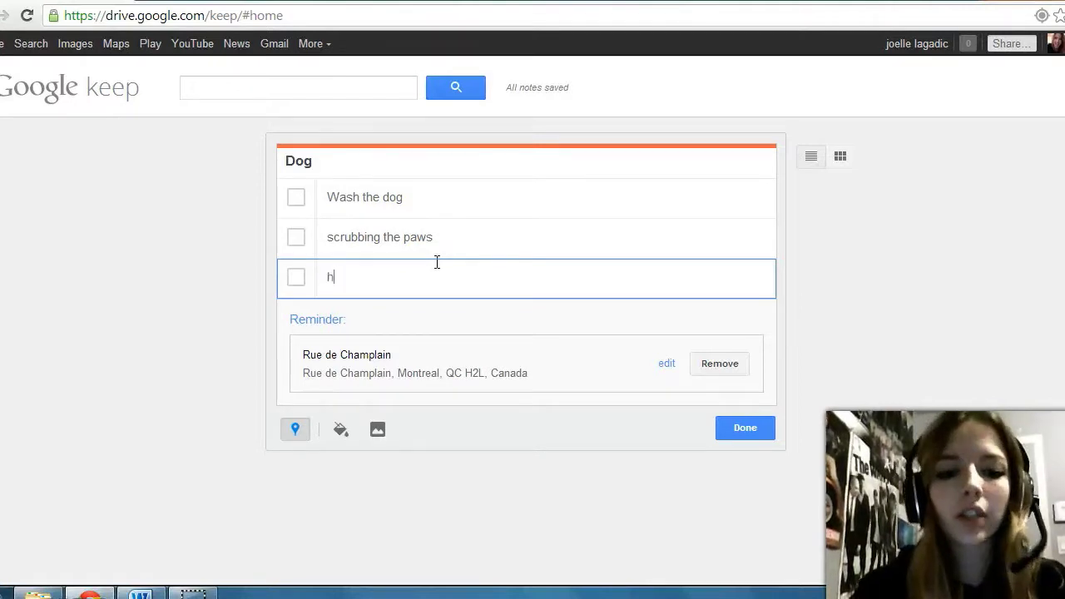
{"action": "type", "text": "ave fun"}
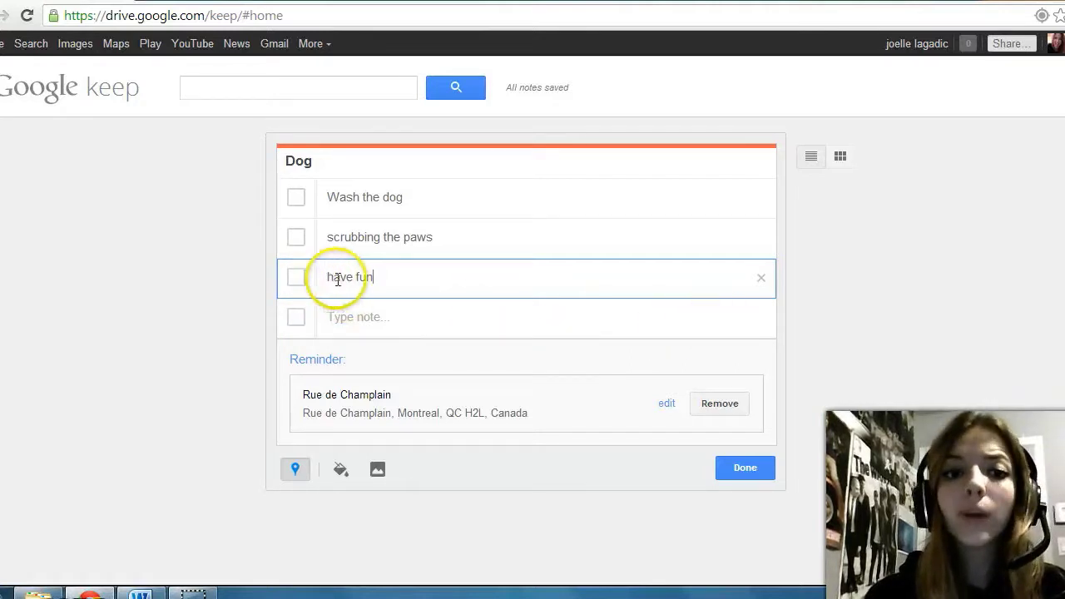
{"action": "left_click", "coordinate": [762, 282]}
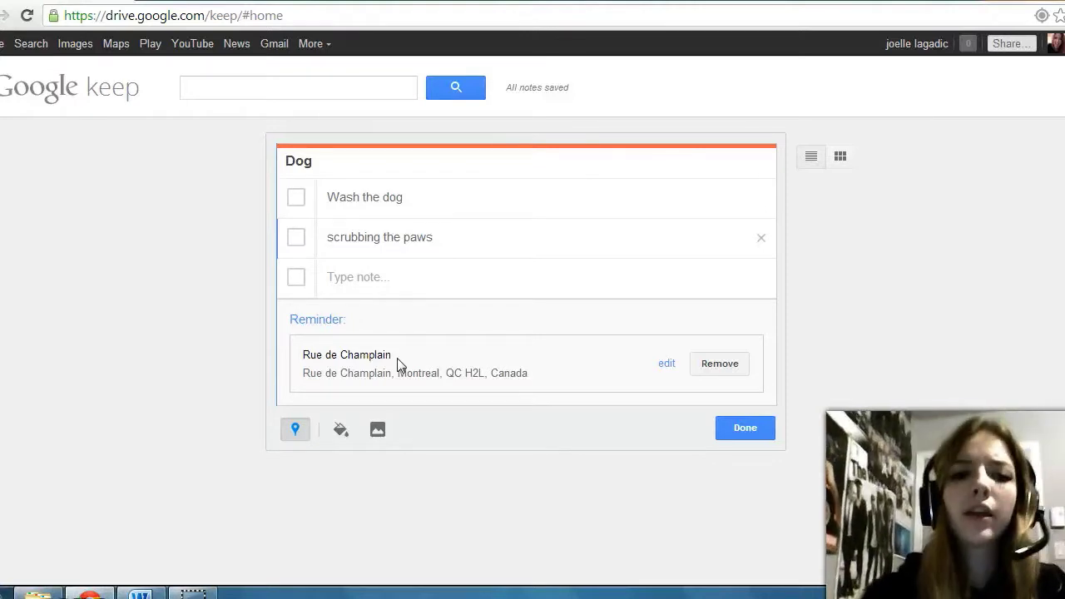
Step: Upload the wet-dog picture from Downloads as the Dog note's image
{"action": "left_click", "coordinate": [377, 429]}
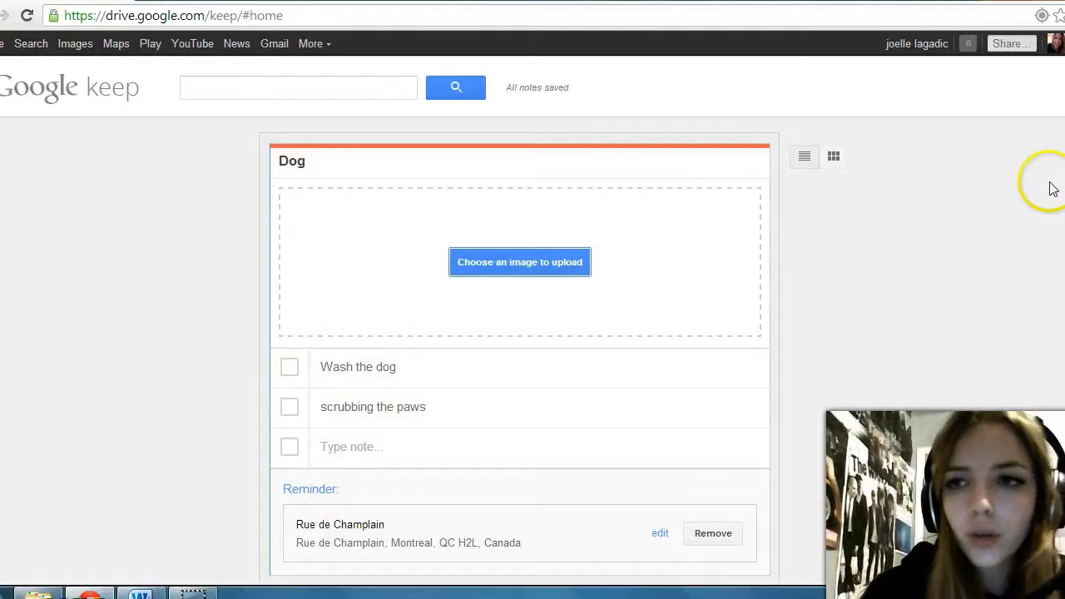
{"action": "scroll", "coordinate": [1055, 250], "scroll_direction": "down", "scroll_amount": 2}
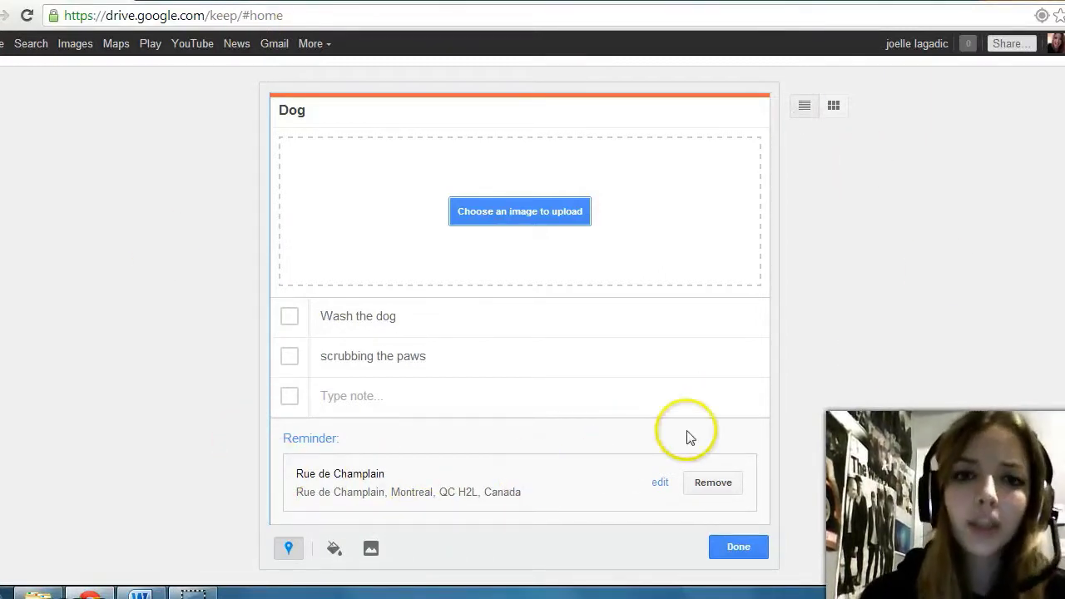
{"action": "left_click", "coordinate": [491, 218]}
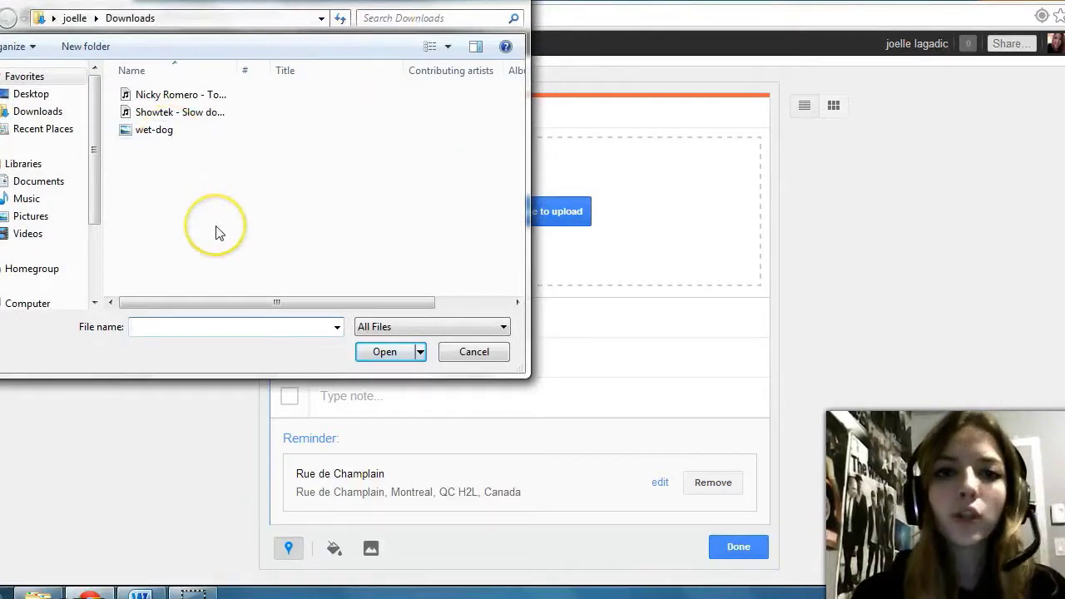
{"action": "double_click", "coordinate": [141, 133]}
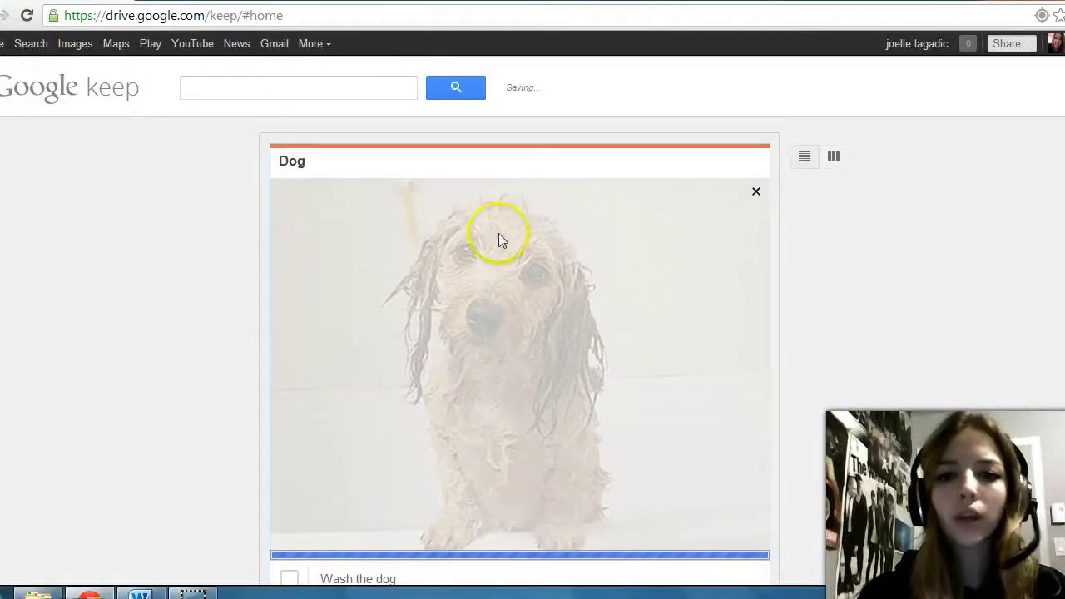
{"action": "scroll", "coordinate": [519, 333], "scroll_direction": "down", "scroll_amount": 1}
{"action": "scroll", "coordinate": [520, 333], "scroll_direction": "down", "scroll_amount": 1}
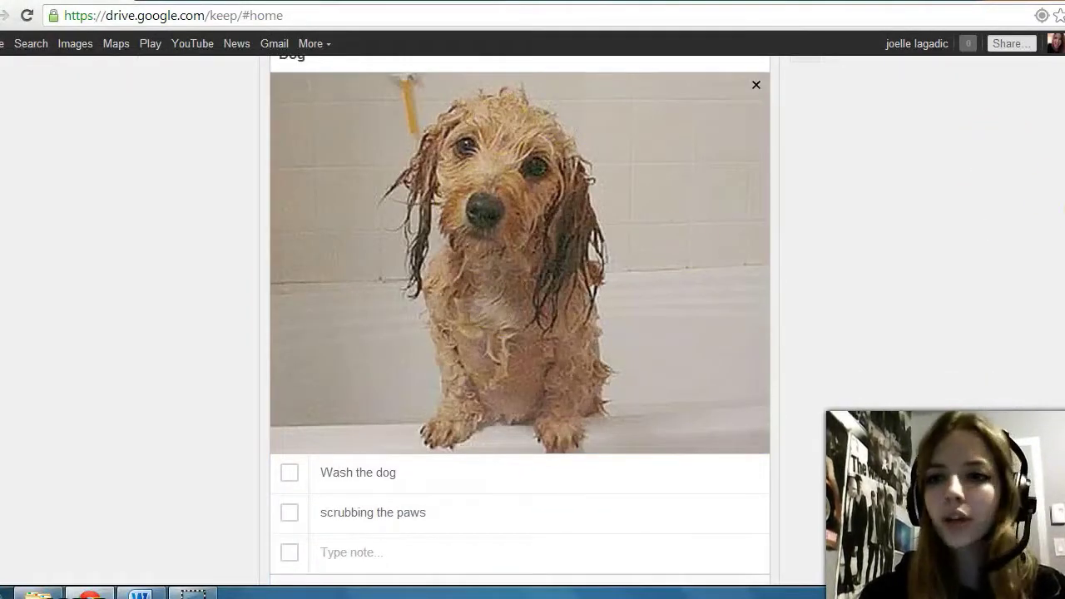
{"action": "scroll", "coordinate": [520, 333], "scroll_direction": "up", "scroll_amount": 1}
{"action": "scroll", "coordinate": [520, 333], "scroll_direction": "down", "scroll_amount": 1}
{"action": "scroll", "coordinate": [520, 333], "scroll_direction": "down", "scroll_amount": 2}
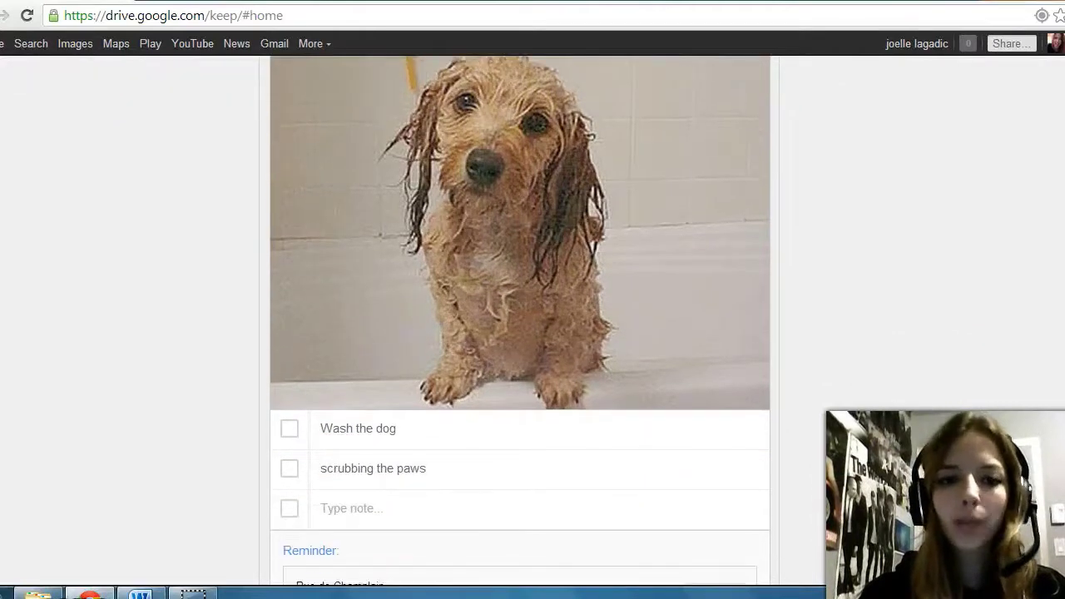
{"action": "scroll", "coordinate": [519, 333], "scroll_direction": "up", "scroll_amount": 2}
{"action": "scroll", "coordinate": [520, 333], "scroll_direction": "up", "scroll_amount": 1}
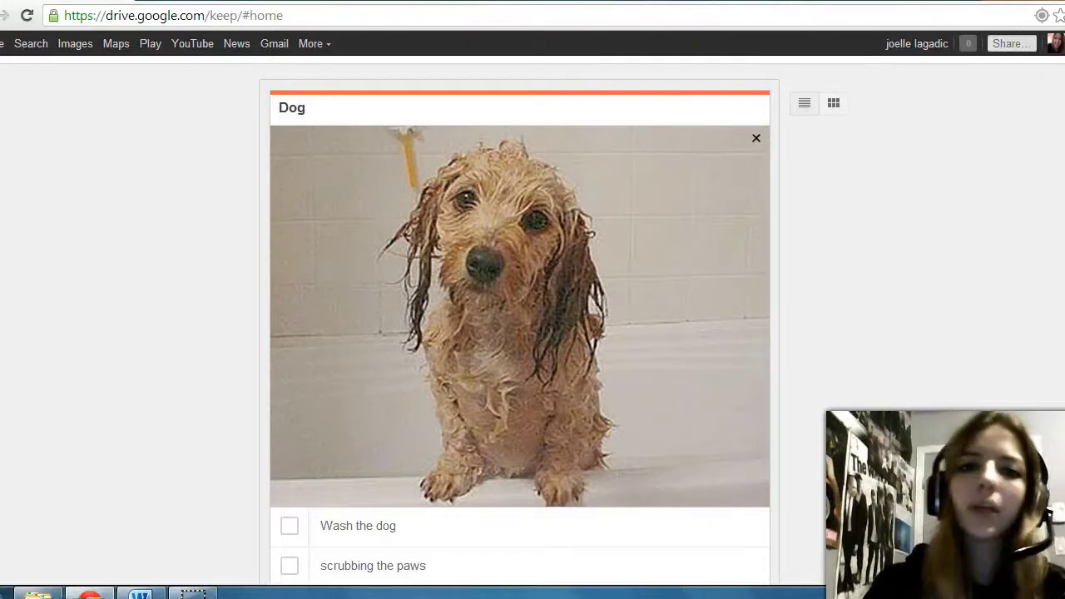
{"action": "scroll", "coordinate": [519, 333], "scroll_direction": "down", "scroll_amount": 3}
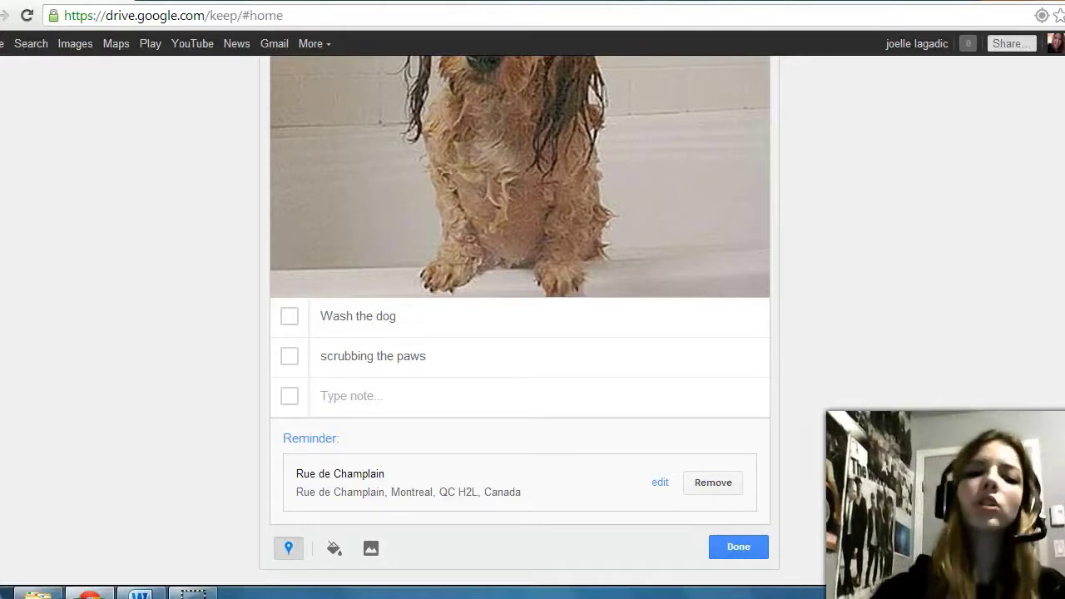
{"action": "left_click", "coordinate": [372, 550]}
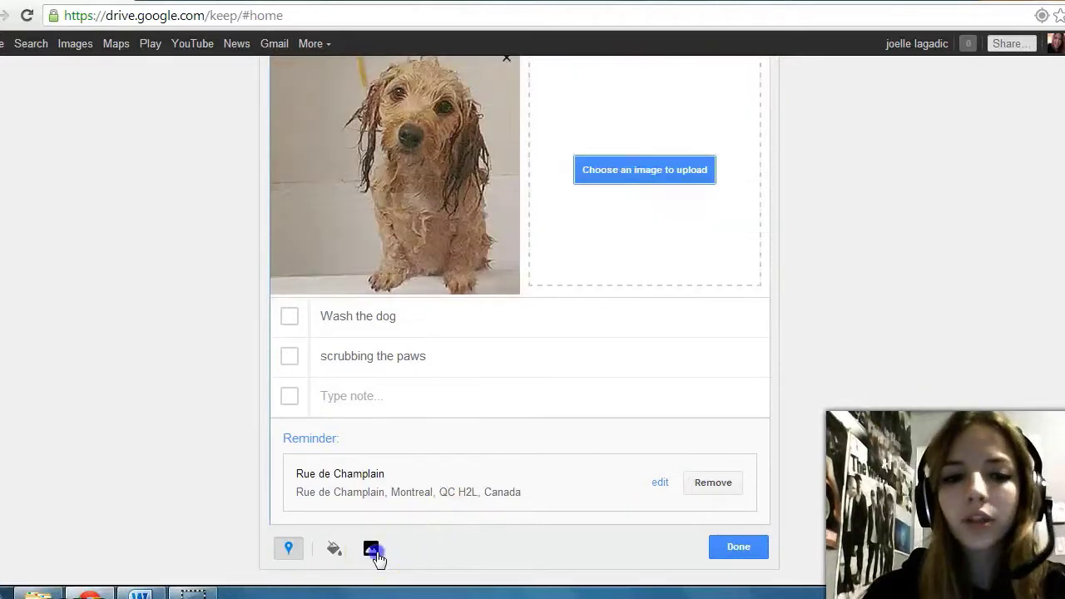
{"action": "left_click", "coordinate": [653, 171]}
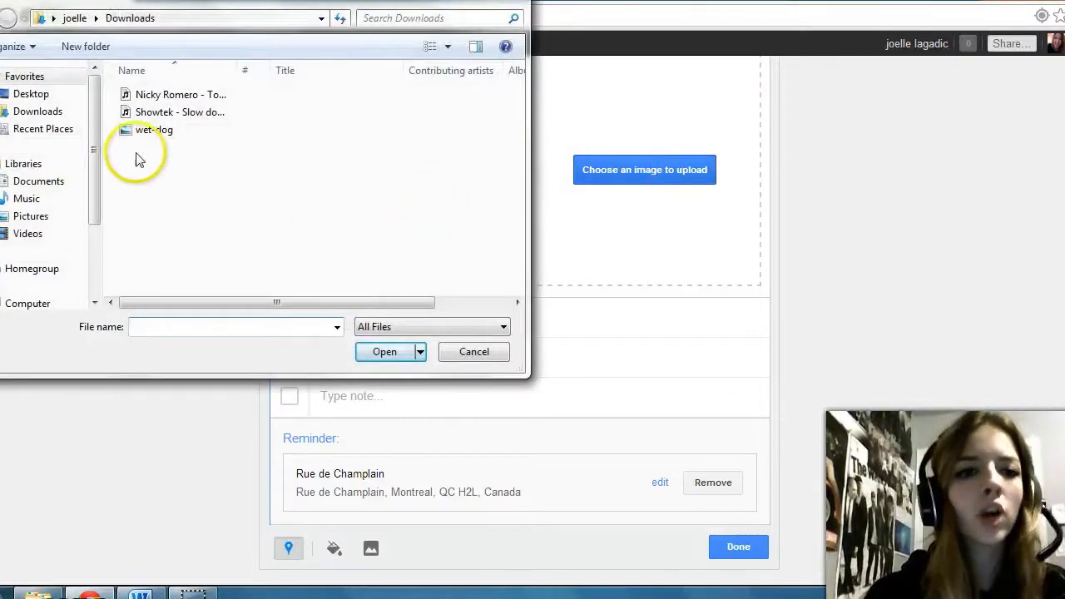
{"action": "double_click", "coordinate": [143, 132]}
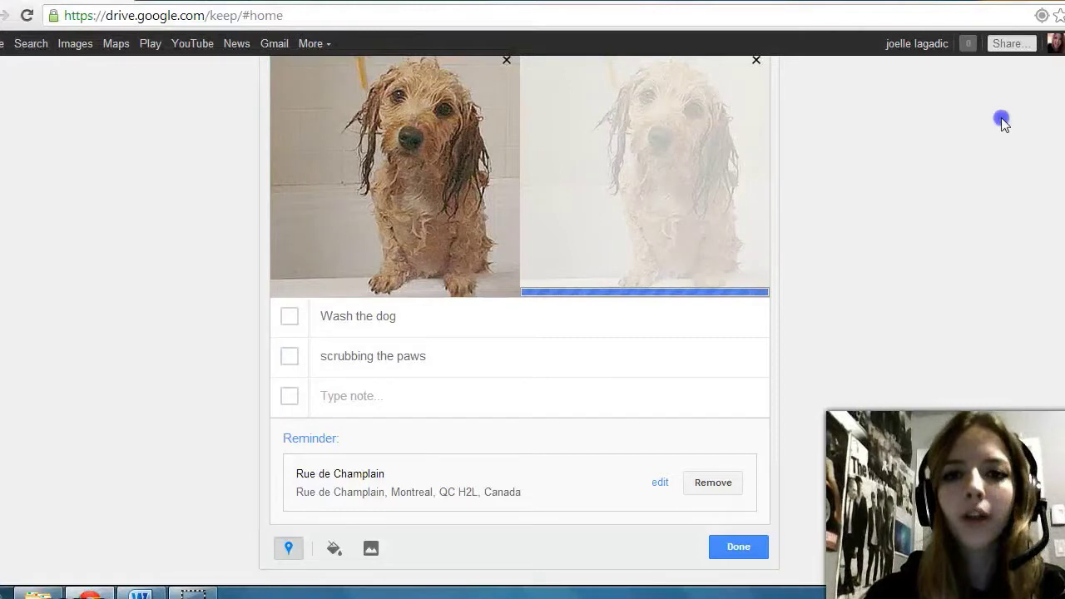
{"action": "scroll", "coordinate": [520, 319], "scroll_direction": "up", "scroll_amount": 3}
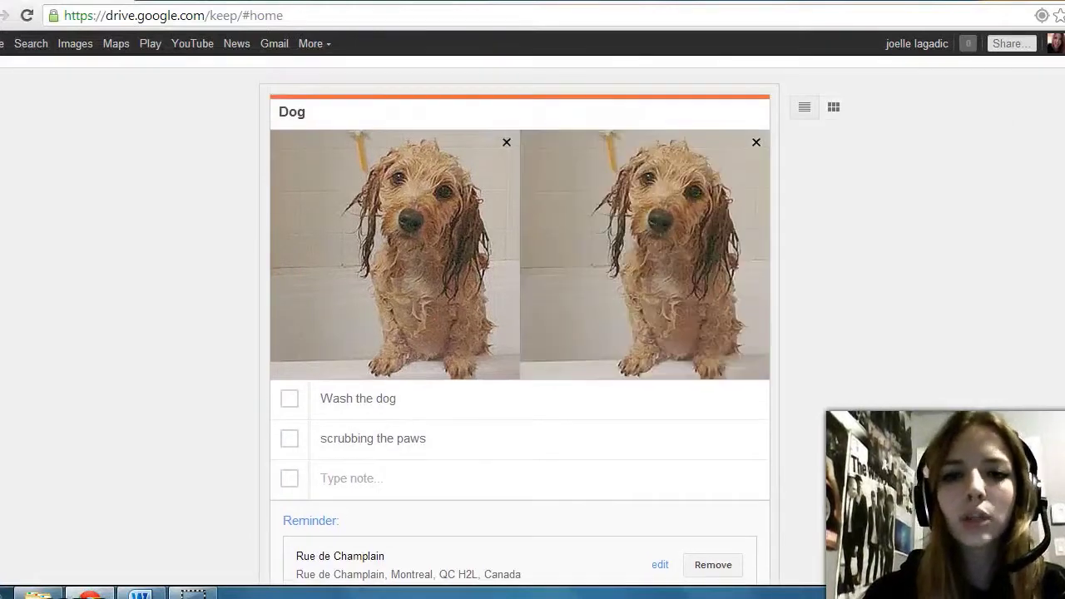
{"action": "scroll", "coordinate": [1059, 331], "scroll_direction": "down", "scroll_amount": 3}
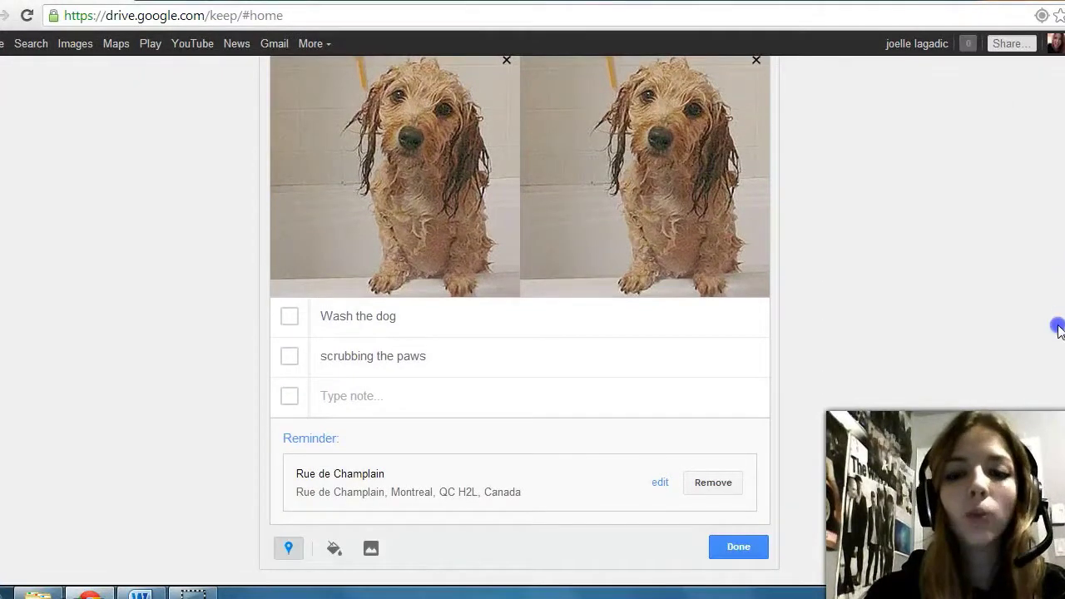
{"action": "scroll", "coordinate": [1057, 331], "scroll_direction": "up", "scroll_amount": 3}
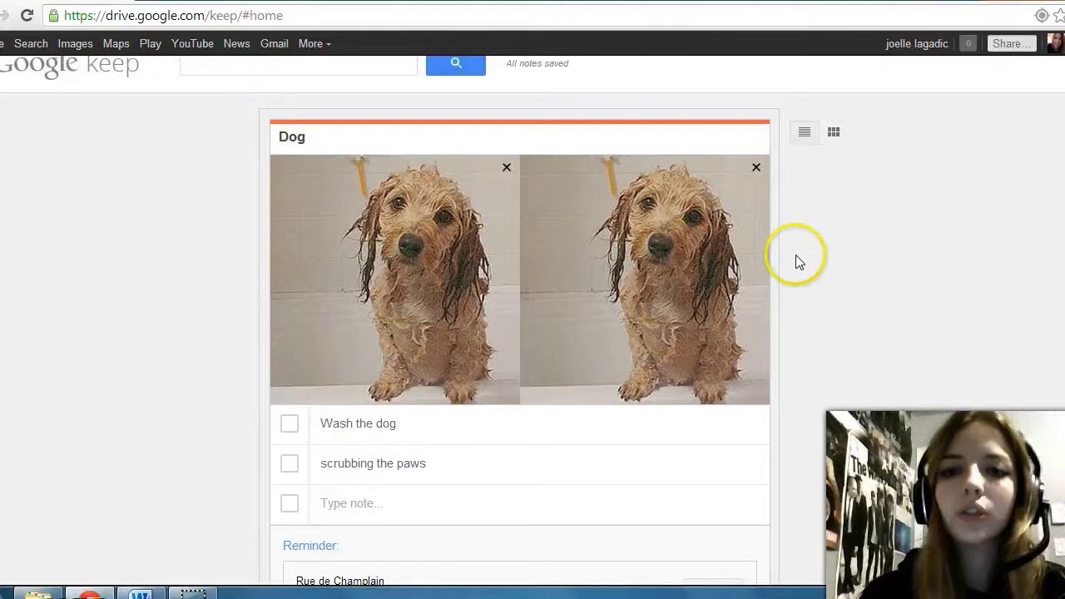
{"action": "left_click", "coordinate": [755, 167]}
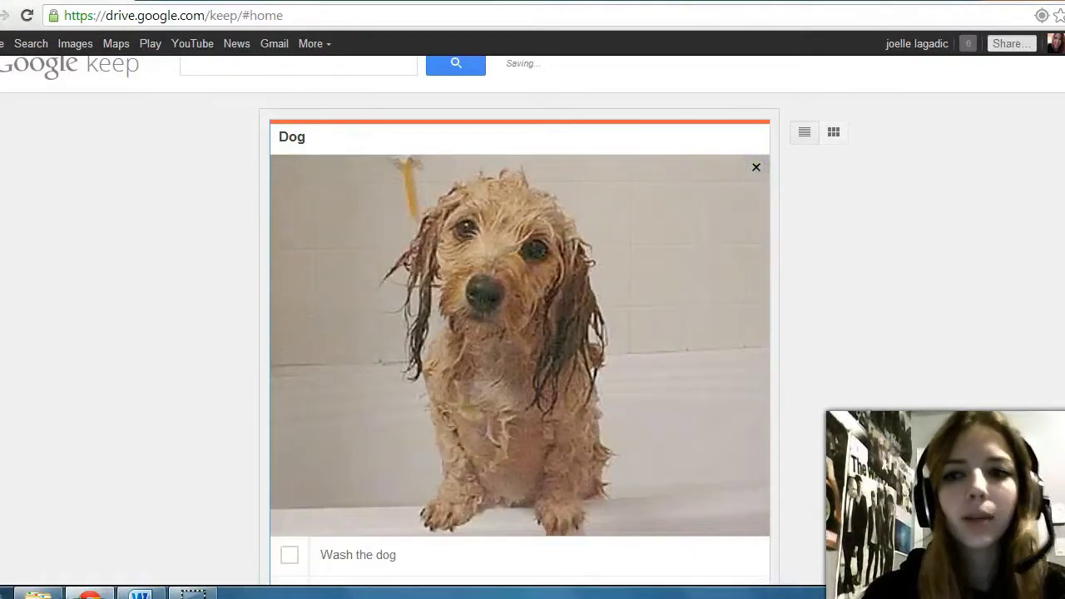
{"action": "scroll", "coordinate": [533, 320], "scroll_direction": "down", "scroll_amount": 3}
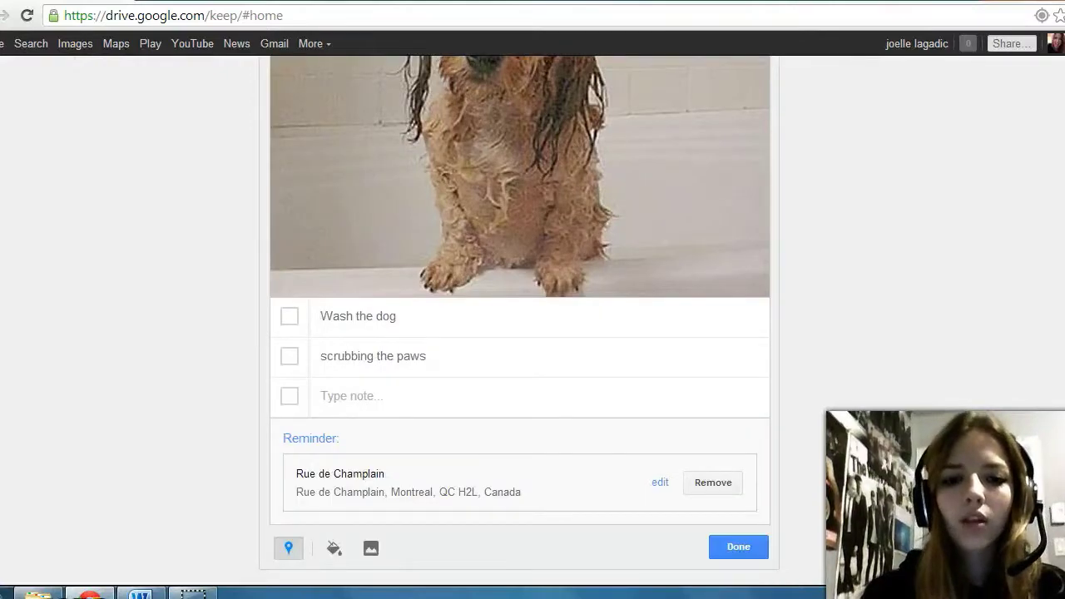
{"action": "scroll", "coordinate": [532, 319], "scroll_direction": "up", "scroll_amount": 3}
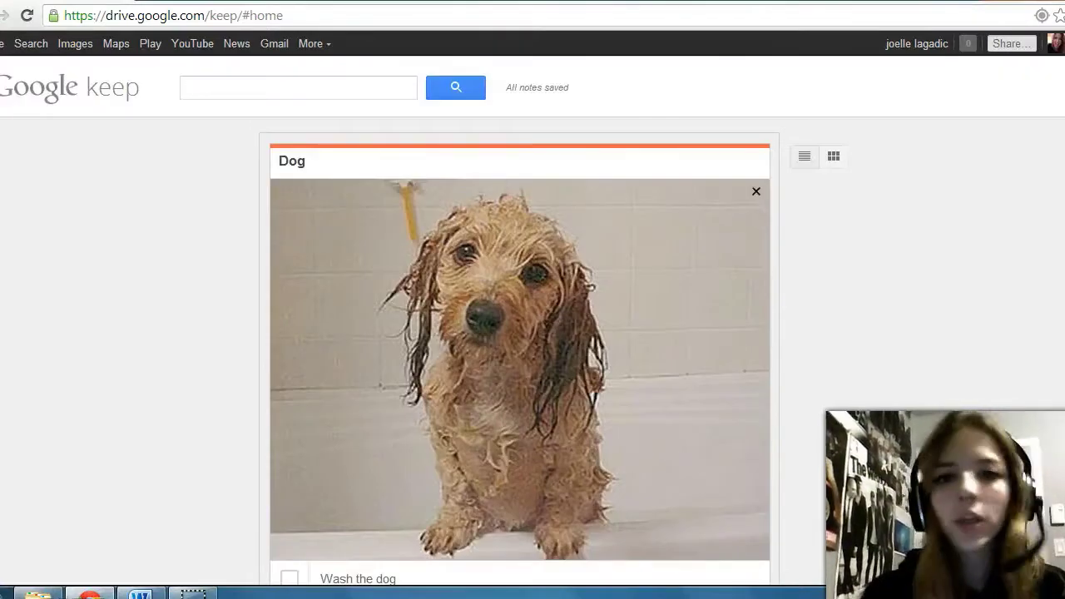
{"action": "scroll", "coordinate": [533, 320], "scroll_direction": "down", "scroll_amount": 3}
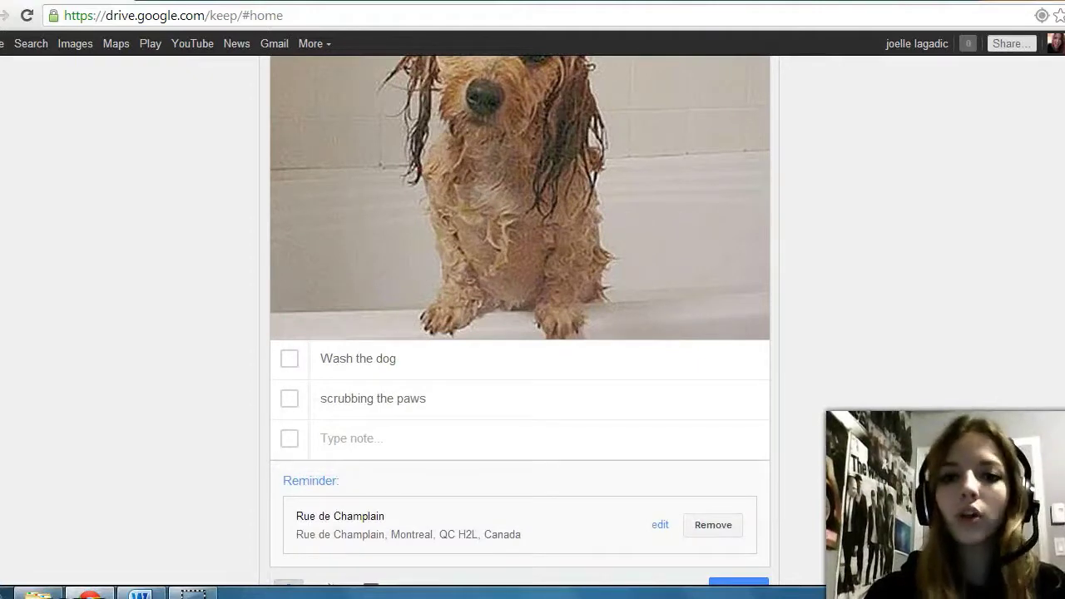
{"action": "scroll", "coordinate": [532, 319], "scroll_direction": "down", "scroll_amount": 1}
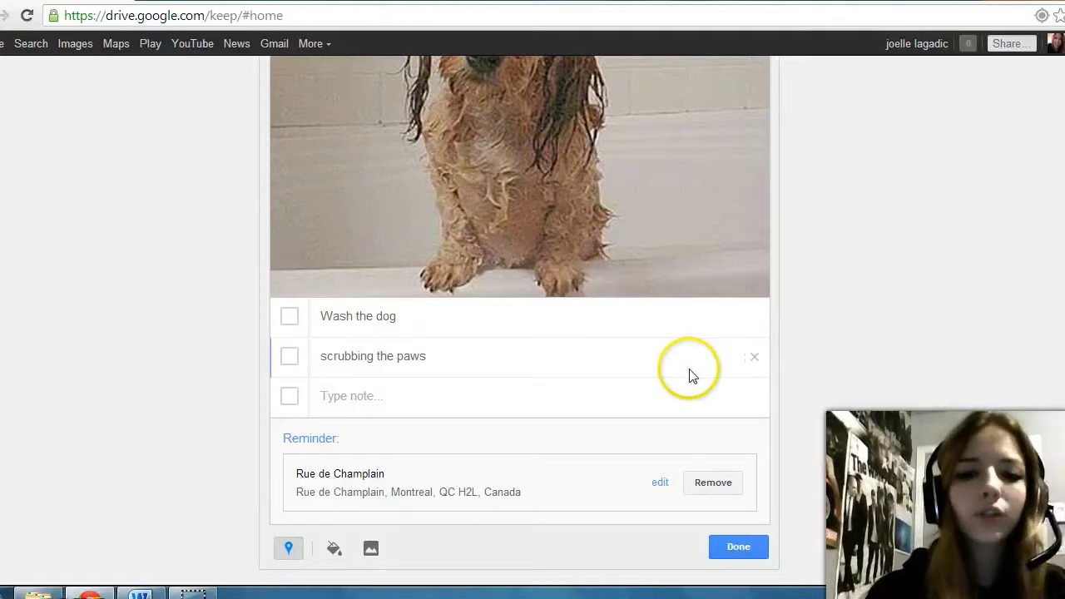
{"action": "left_click", "coordinate": [741, 548]}
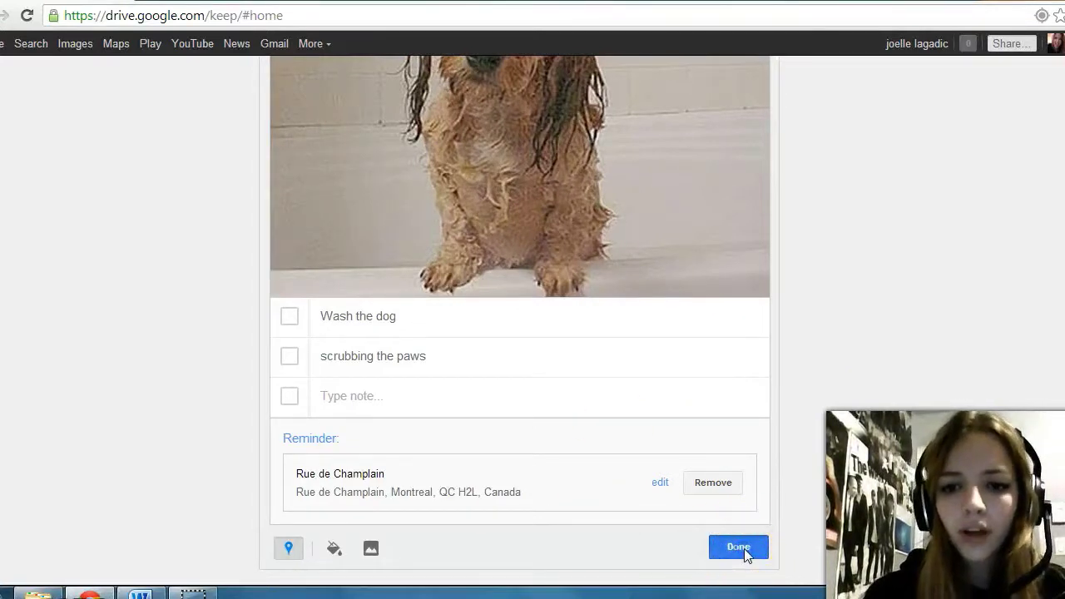
{"action": "scroll", "coordinate": [526, 392], "scroll_direction": "down", "scroll_amount": 3}
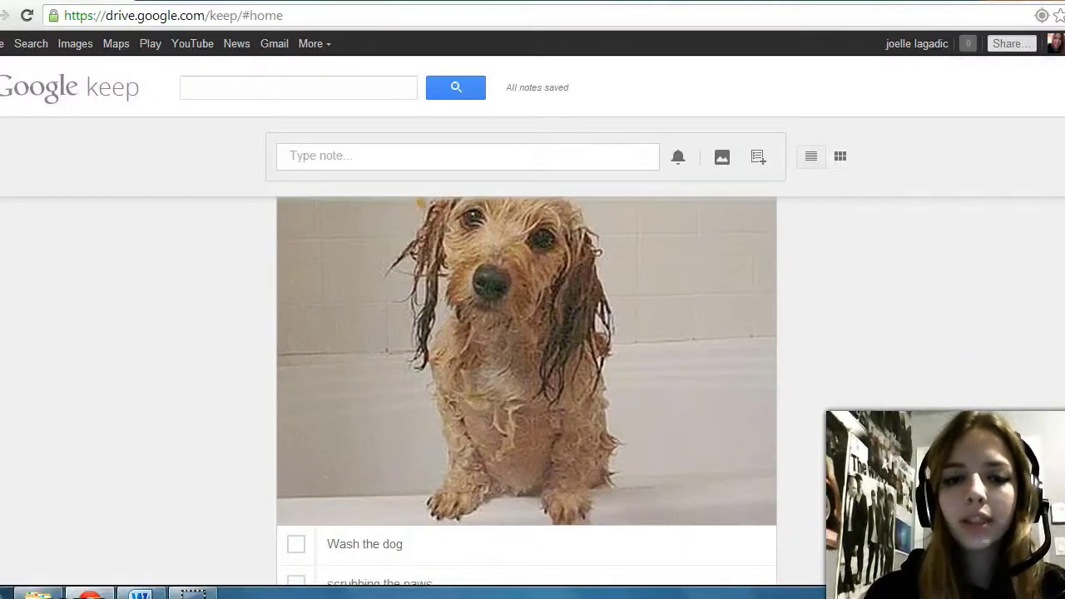
{"action": "scroll", "coordinate": [526, 391], "scroll_direction": "up", "scroll_amount": 3}
{"action": "scroll", "coordinate": [526, 391], "scroll_direction": "down", "scroll_amount": 3}
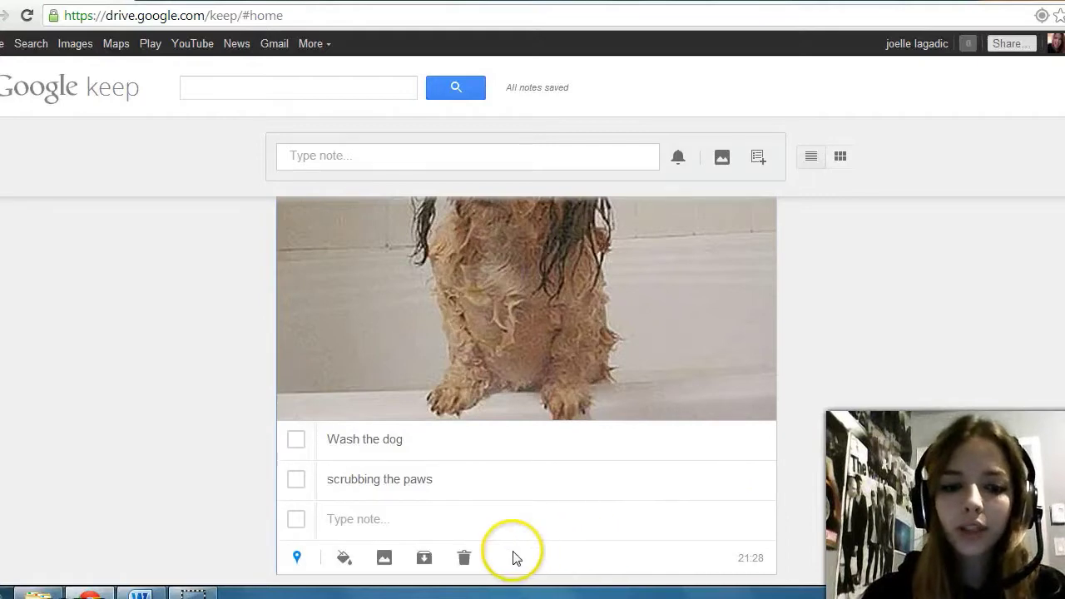
{"action": "left_click", "coordinate": [345, 560]}
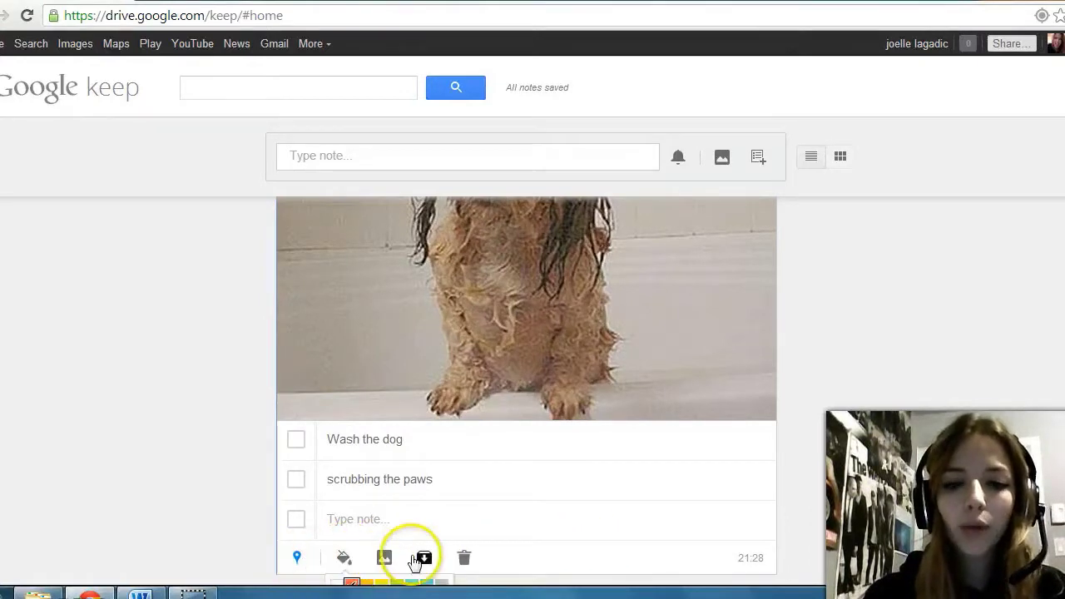
{"action": "left_click", "coordinate": [343, 565]}
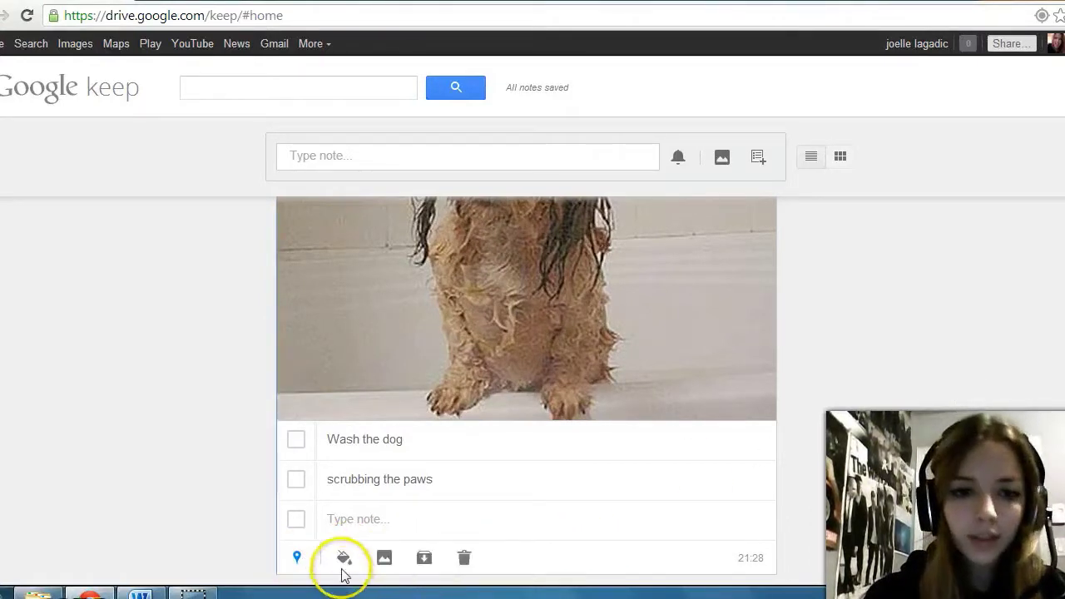
{"action": "left_click", "coordinate": [342, 559]}
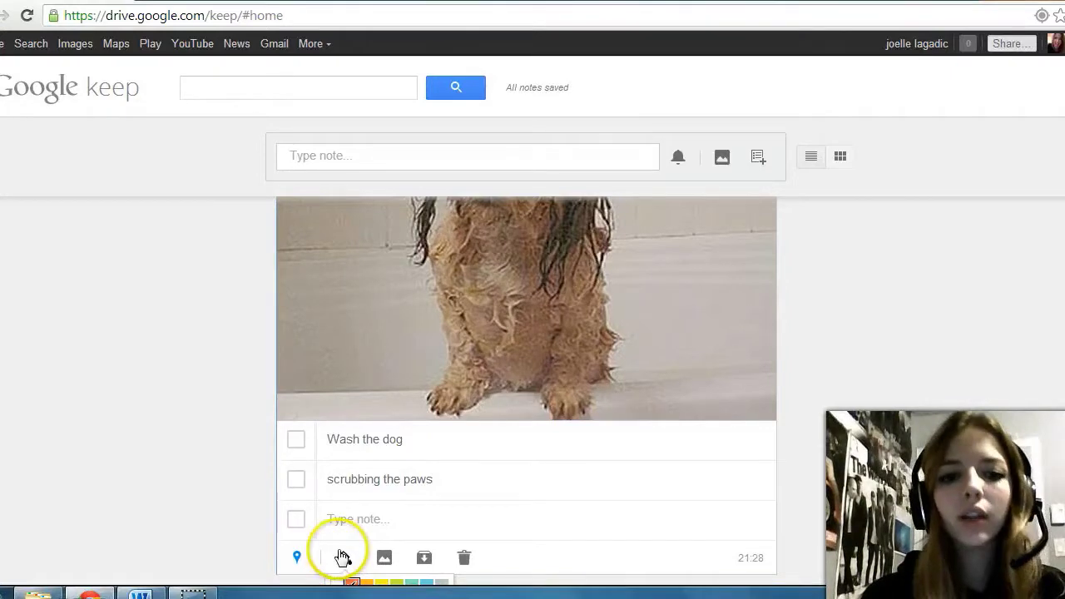
{"action": "left_click", "coordinate": [389, 558]}
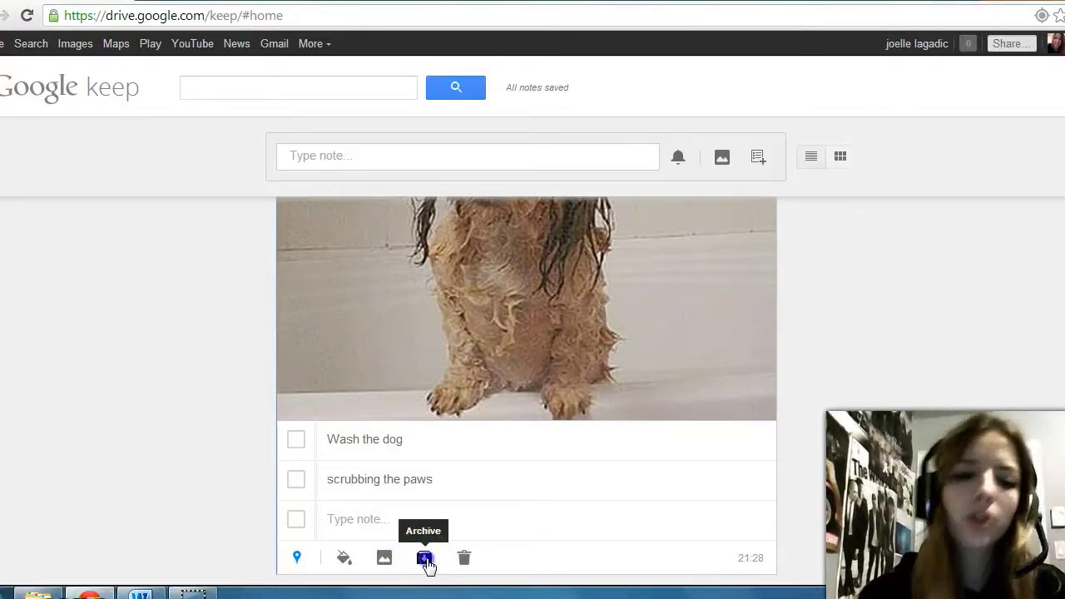
Step: Archive the Dog note and find it in the Archived notes list
{"action": "left_click", "coordinate": [424, 558]}
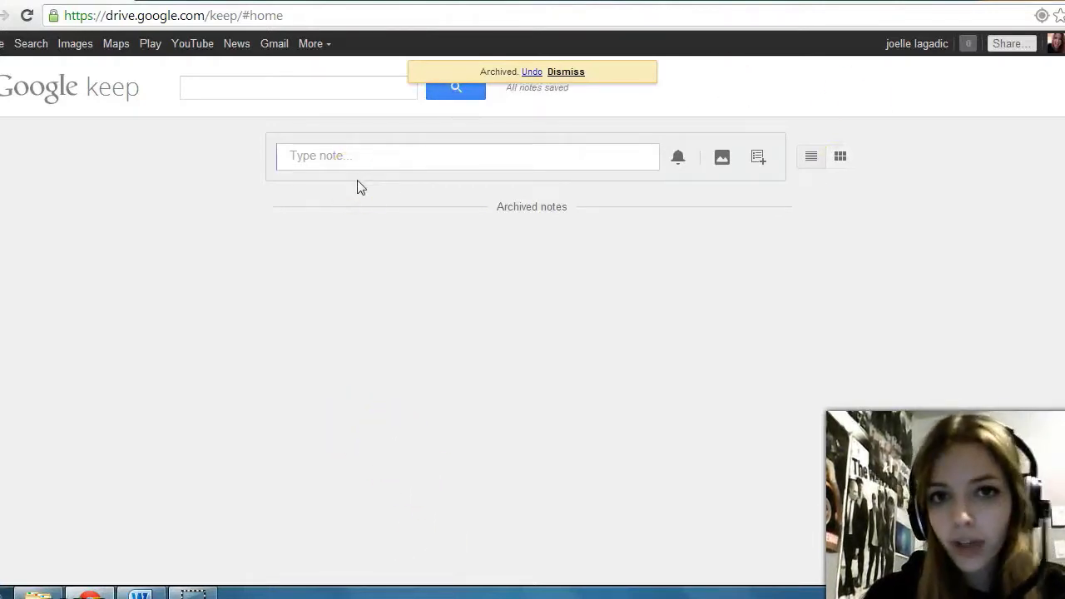
{"action": "left_click", "coordinate": [430, 218]}
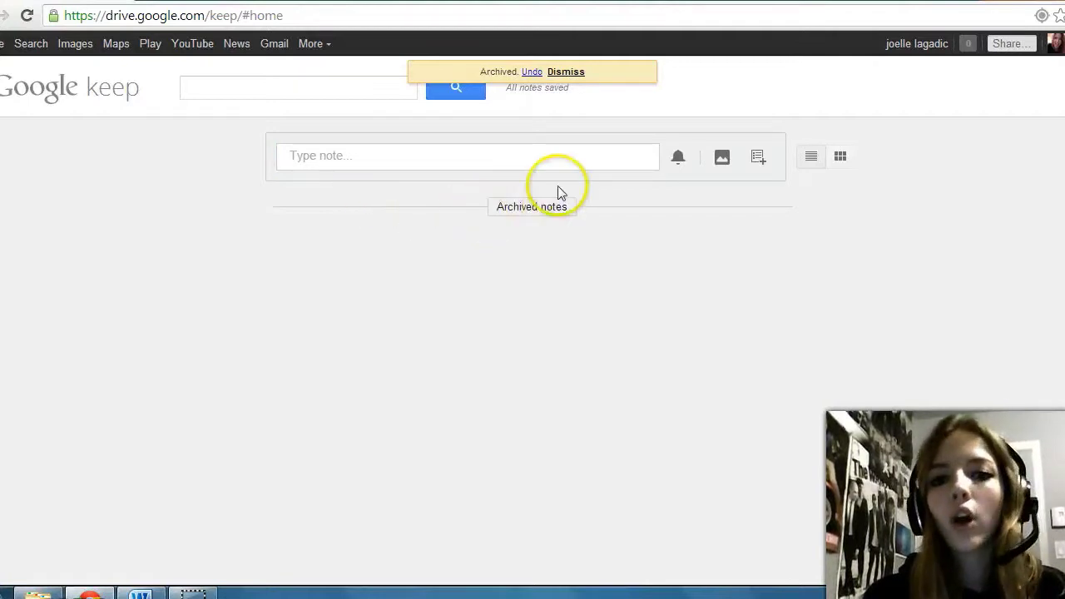
{"action": "left_click", "coordinate": [507, 215]}
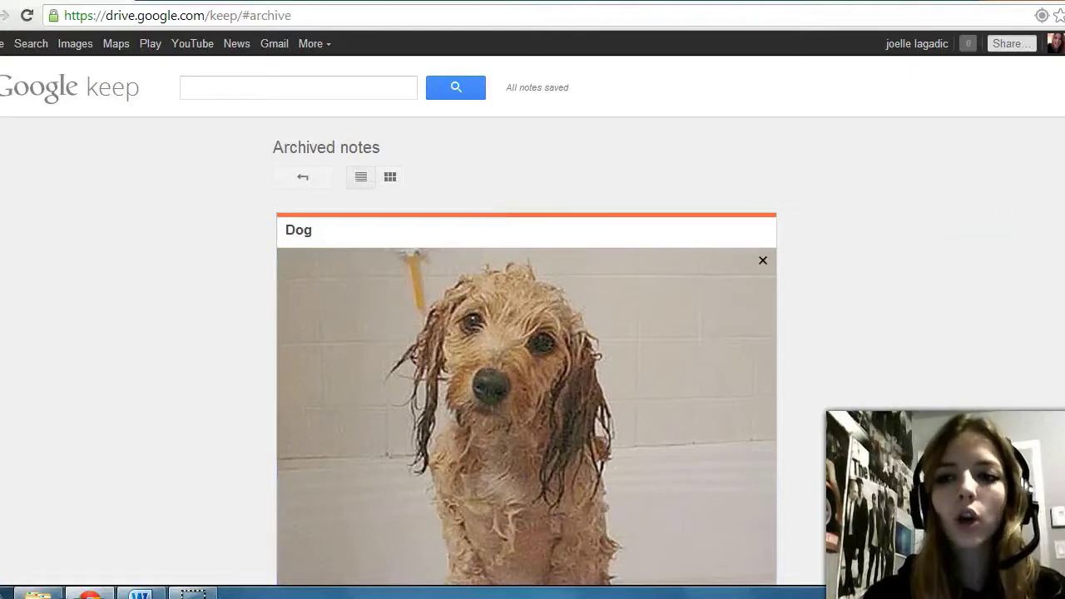
{"action": "scroll", "coordinate": [526, 391], "scroll_direction": "down", "scroll_amount": 4}
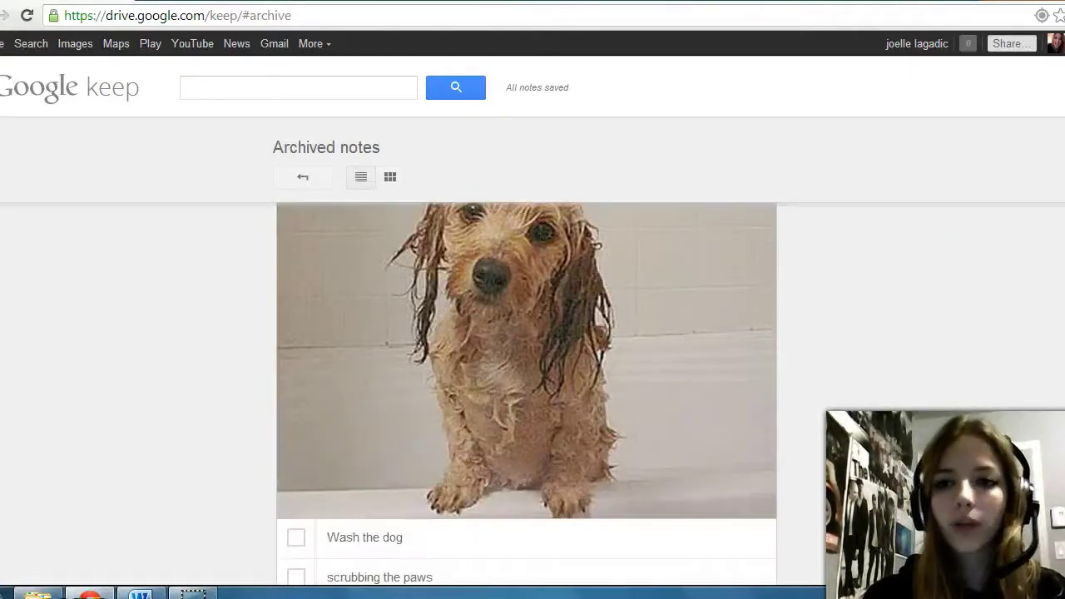
{"action": "scroll", "coordinate": [526, 391], "scroll_direction": "up", "scroll_amount": 5}
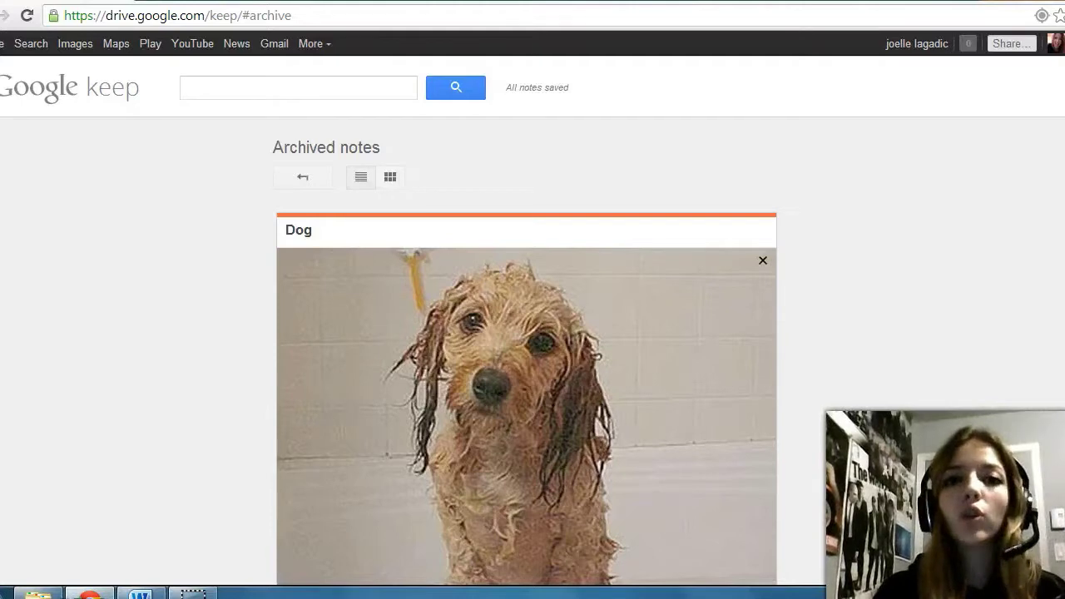
{"action": "scroll", "coordinate": [526, 394], "scroll_direction": "down", "scroll_amount": 3}
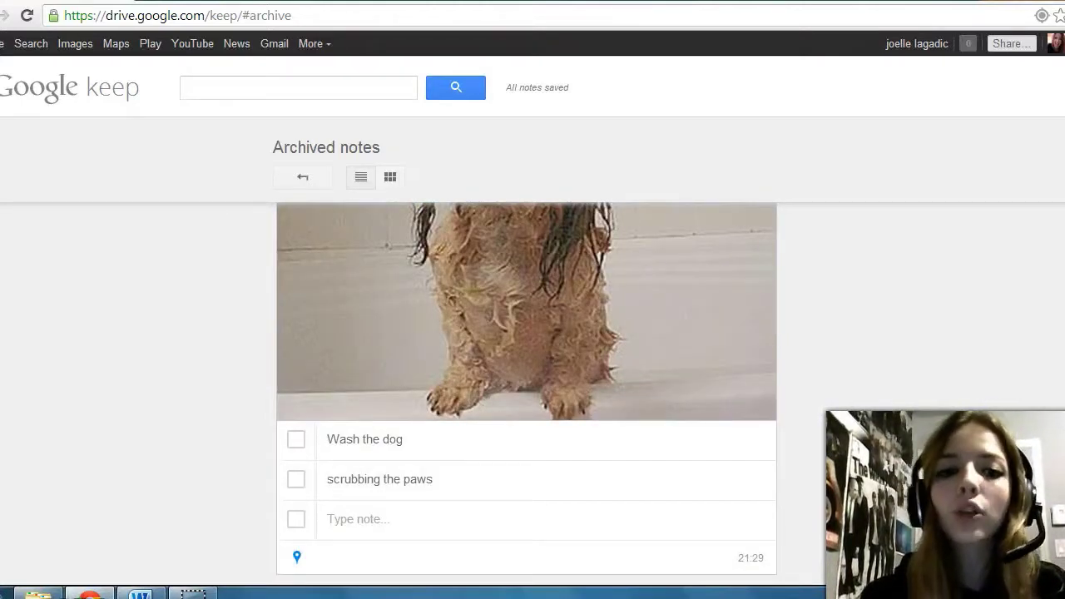
Step: Unarchive the Dog checklist note, leaving the Archived notes list empty
{"action": "mouse_move", "coordinate": [447, 574]}
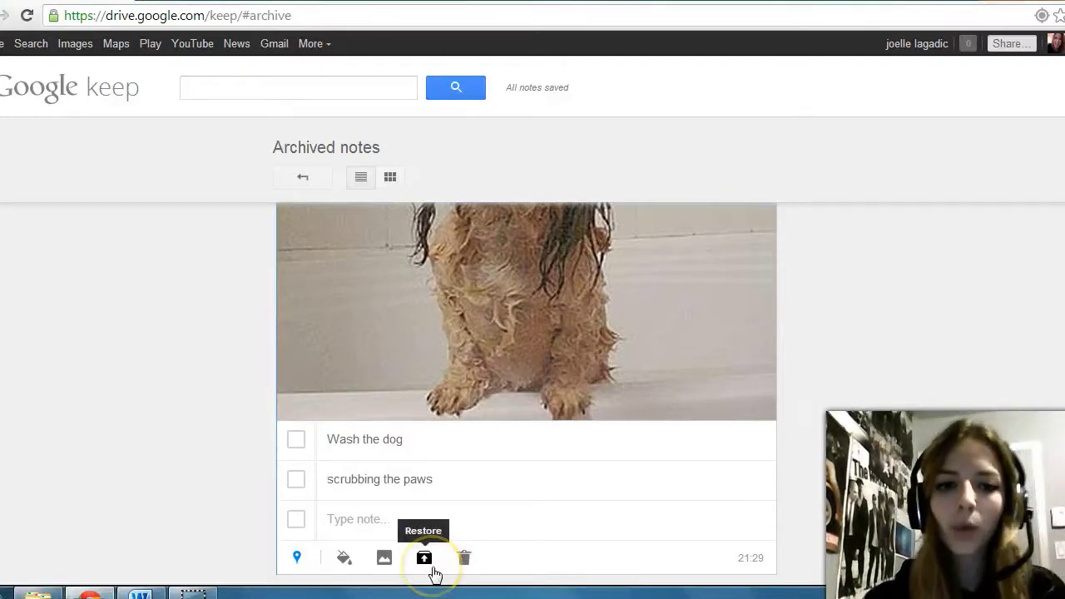
{"action": "left_click", "coordinate": [424, 561]}
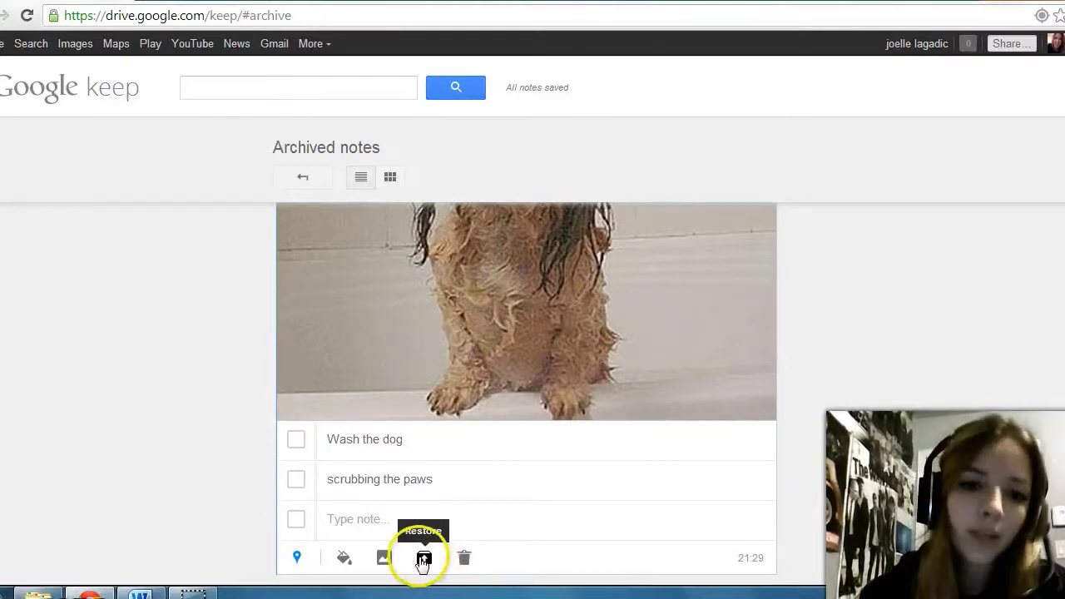
{"action": "left_click", "coordinate": [426, 562]}
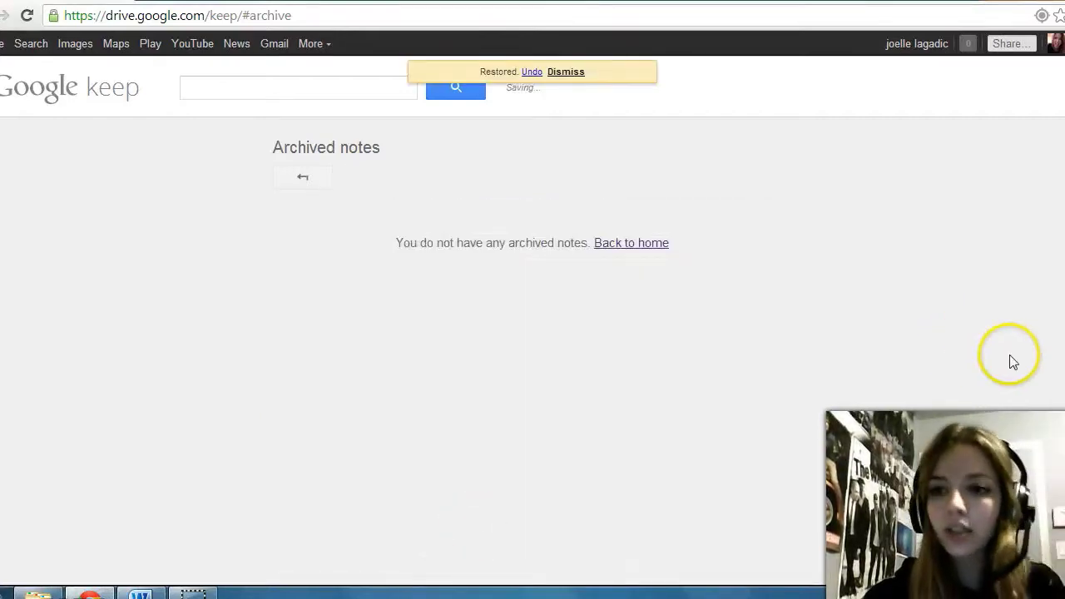
{"action": "left_click", "coordinate": [644, 301]}
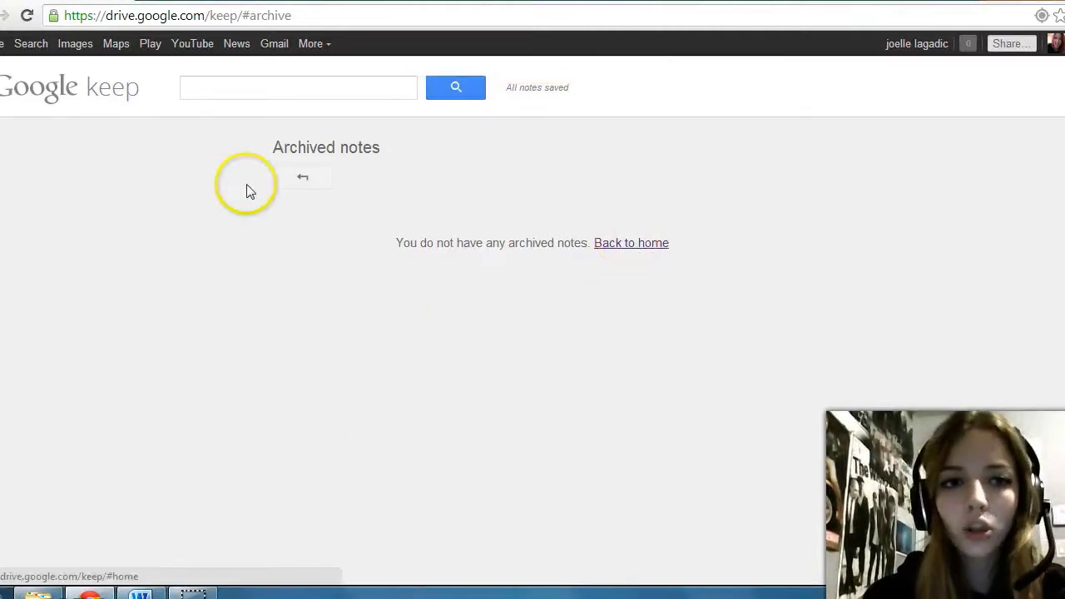
Step: Go back to the home notes list and check that the restored Dog note is there
{"action": "left_click", "coordinate": [305, 179]}
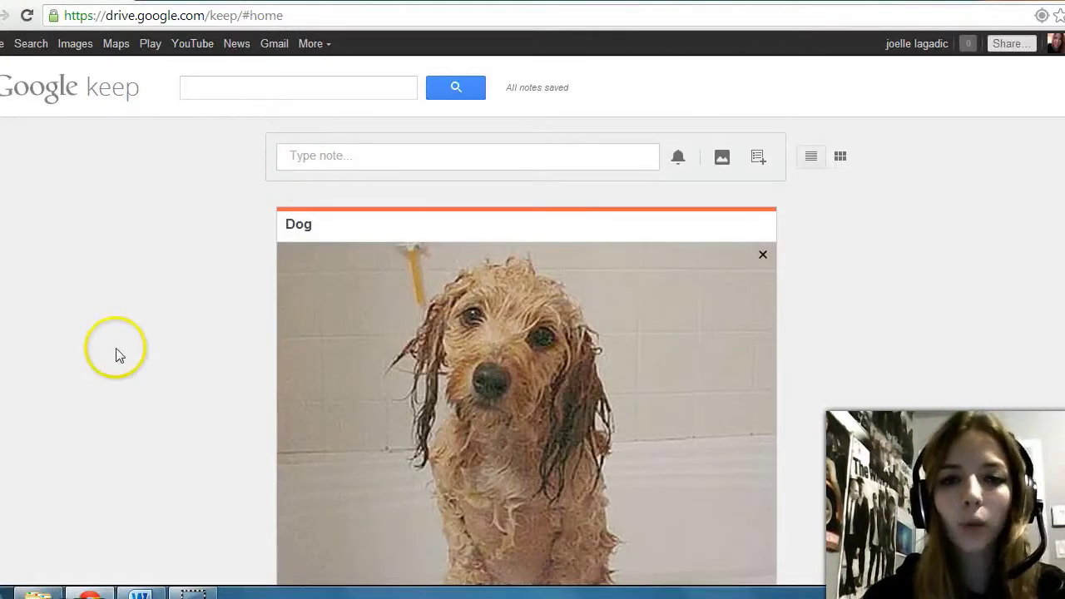
{"action": "scroll", "coordinate": [527, 391], "scroll_direction": "down", "scroll_amount": 3}
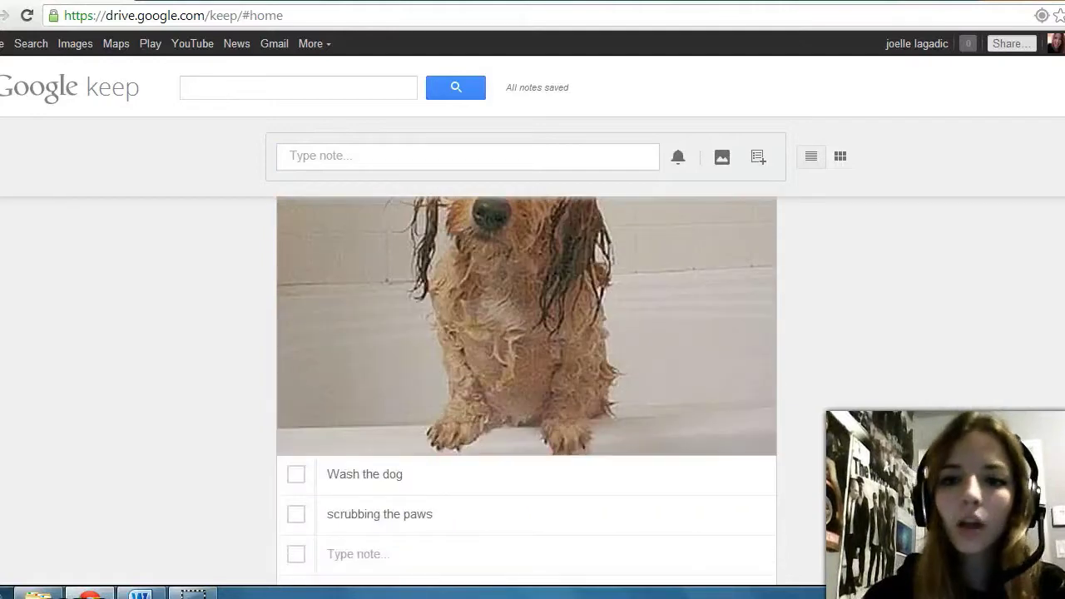
{"action": "scroll", "coordinate": [526, 391], "scroll_direction": "up", "scroll_amount": 3}
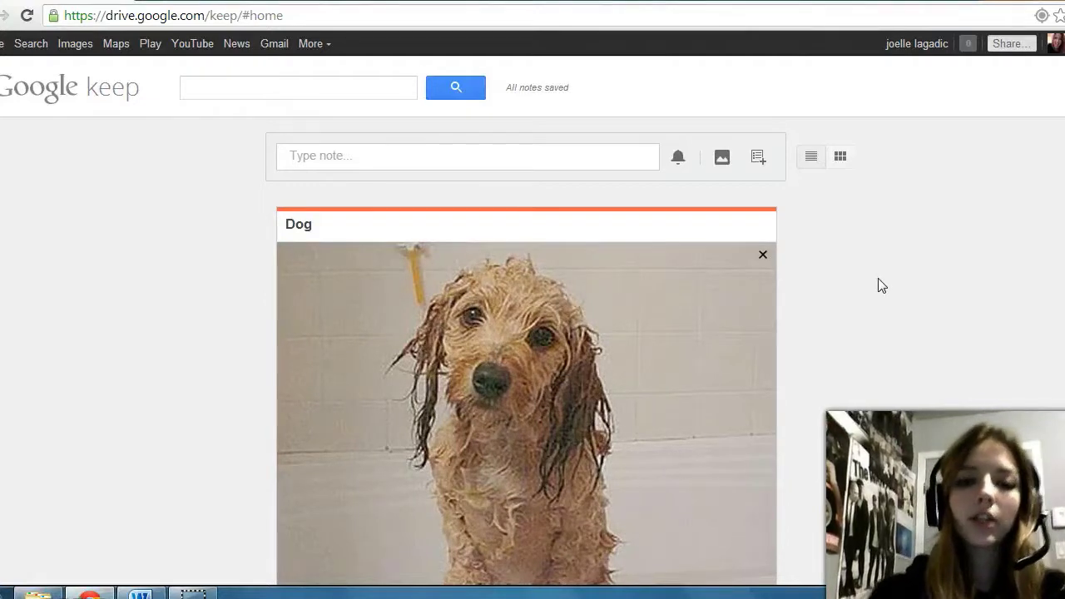
{"action": "scroll", "coordinate": [881, 286], "scroll_direction": "down", "scroll_amount": 3}
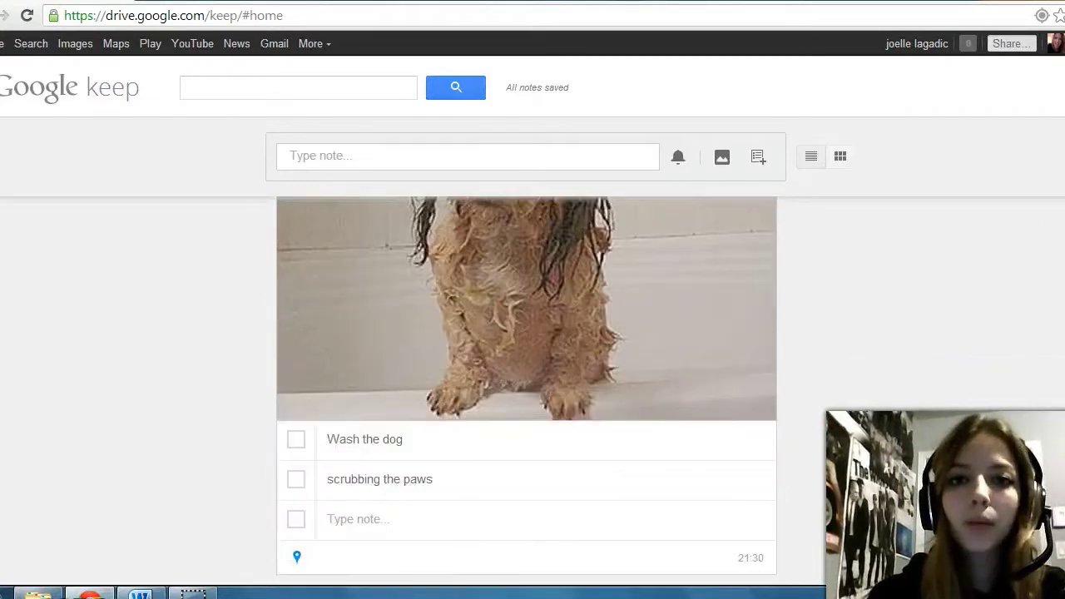
{"action": "scroll", "coordinate": [533, 391], "scroll_direction": "up", "scroll_amount": 3}
{"action": "scroll", "coordinate": [526, 391], "scroll_direction": "down", "scroll_amount": 3}
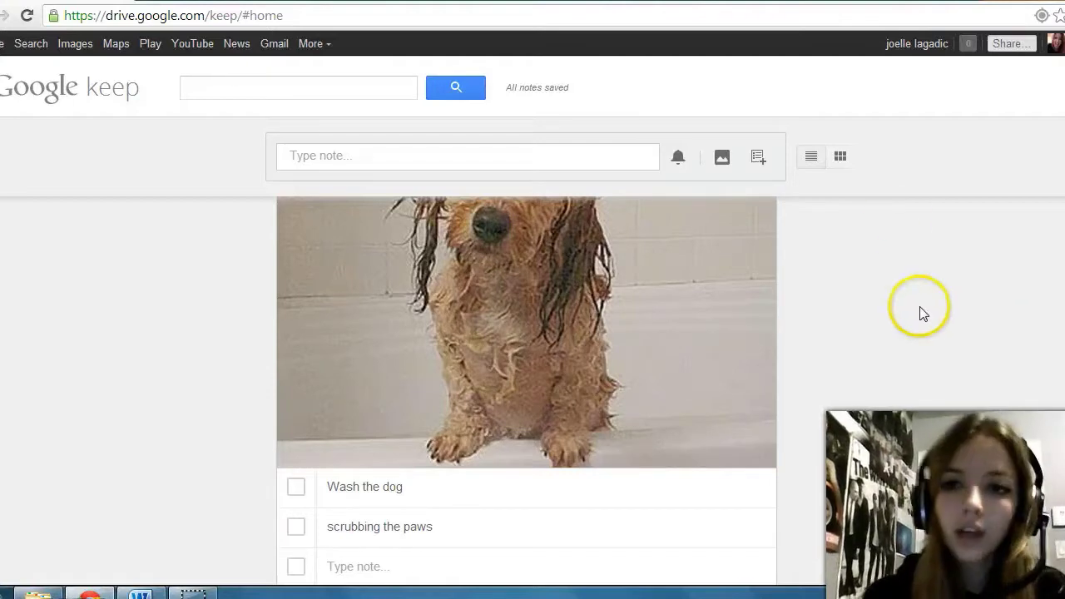
Step: Switch the notes to grid layout, then open and close the Dog note
{"action": "left_click", "coordinate": [841, 158]}
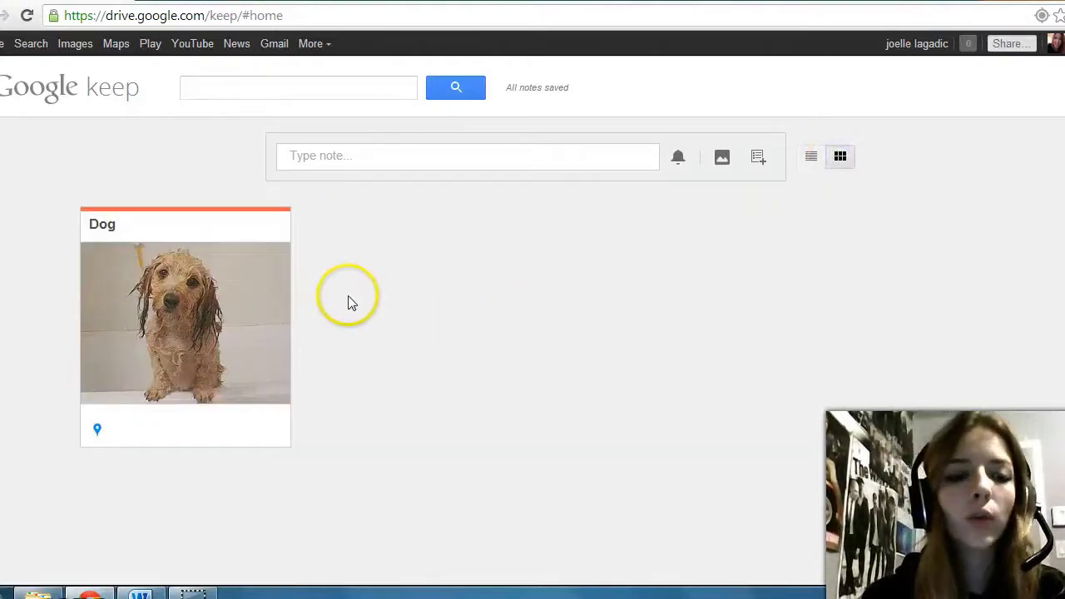
{"action": "mouse_move", "coordinate": [274, 424]}
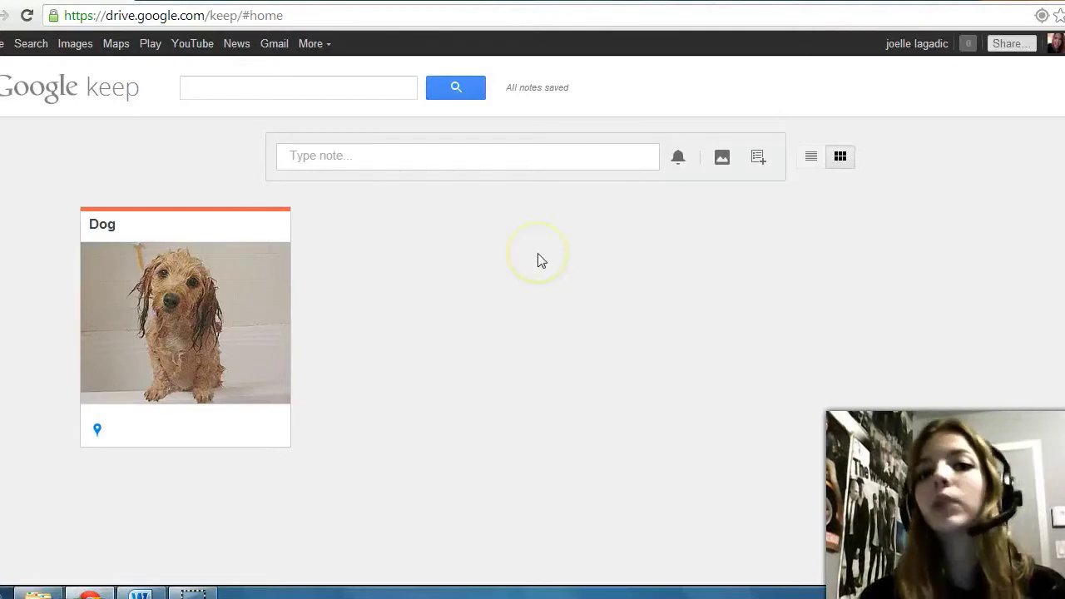
{"action": "left_click", "coordinate": [170, 275]}
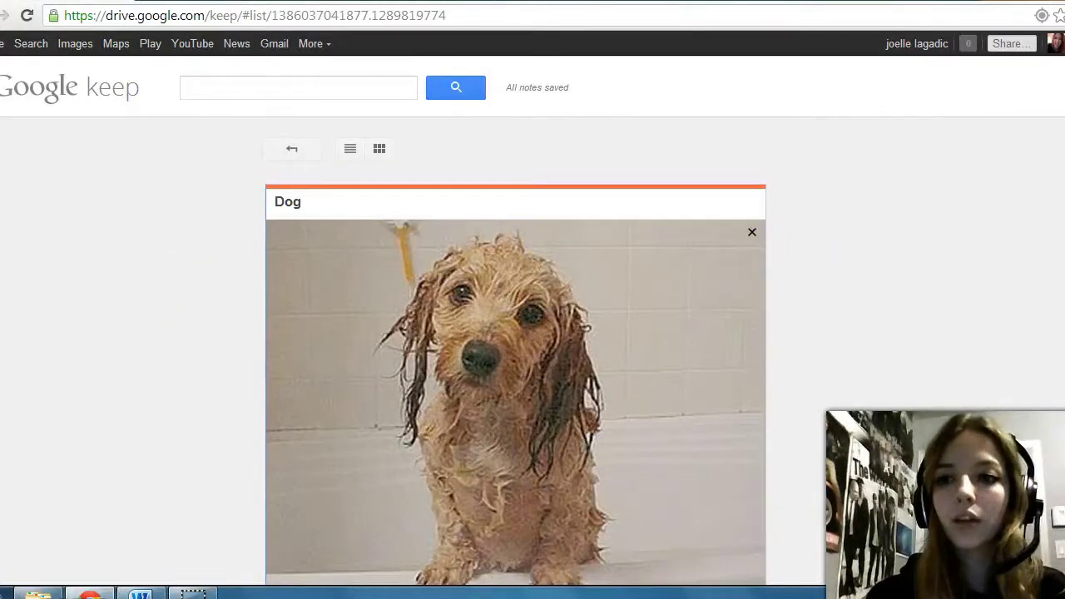
{"action": "left_click", "coordinate": [279, 153]}
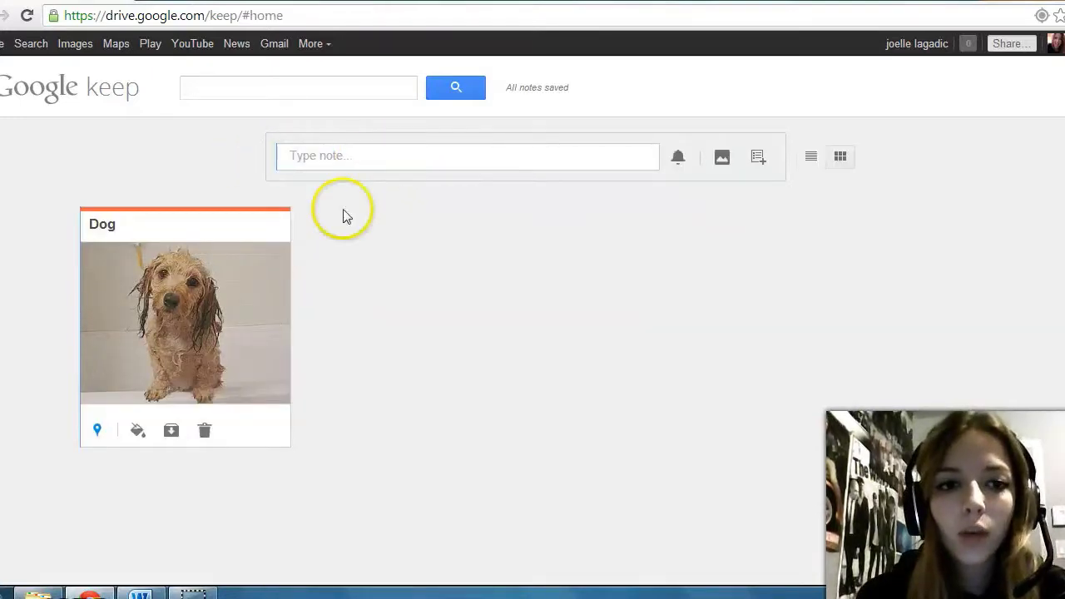
Step: Trash the Dog note, undo the deletion, and start a notes search
{"action": "left_click", "coordinate": [208, 438]}
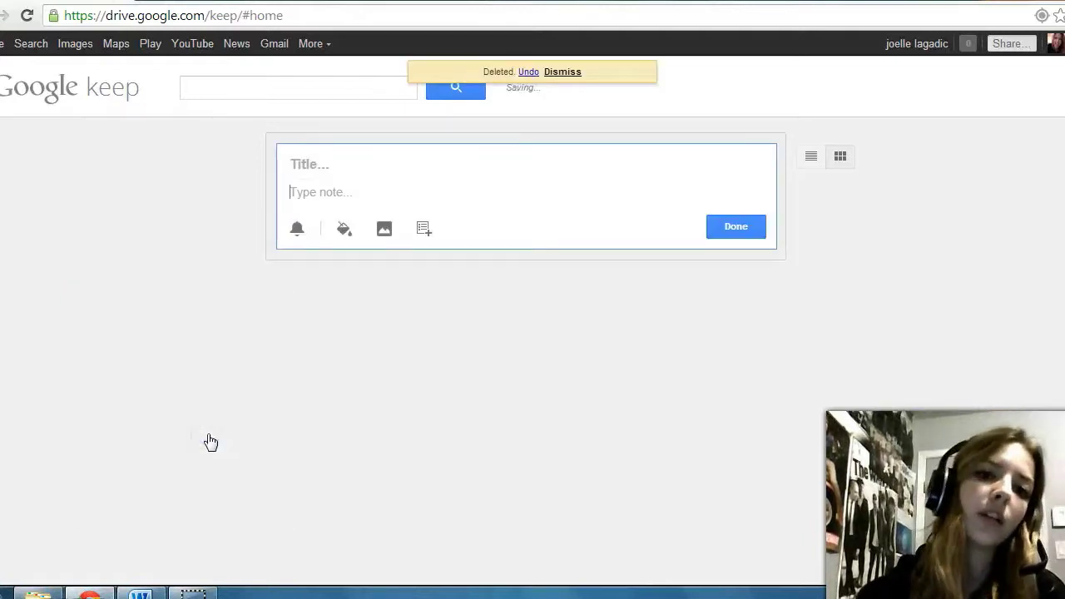
{"action": "left_click", "coordinate": [531, 75]}
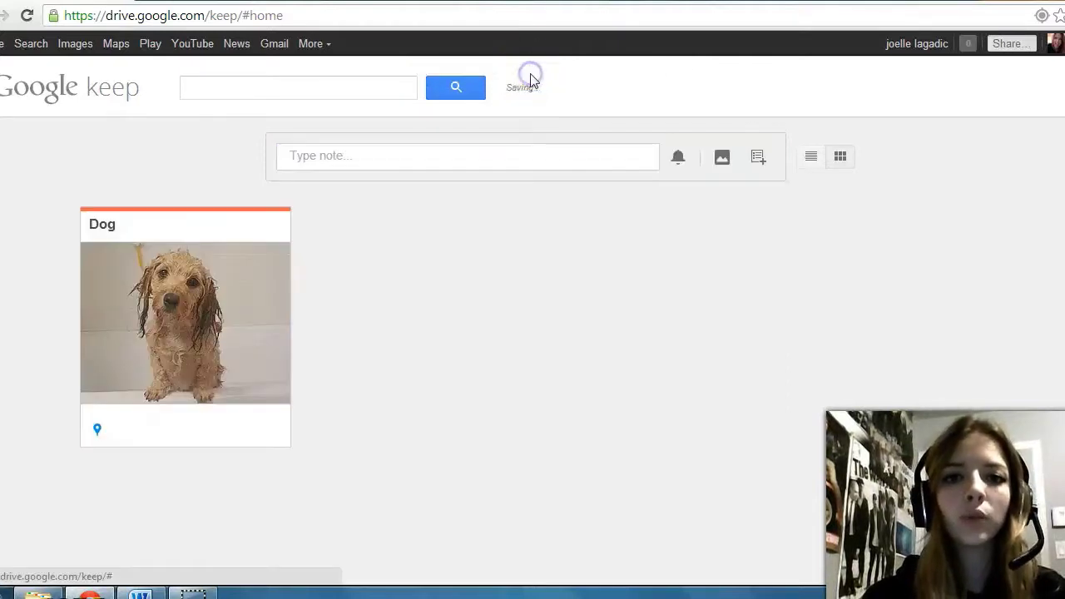
{"action": "left_click", "coordinate": [533, 180]}
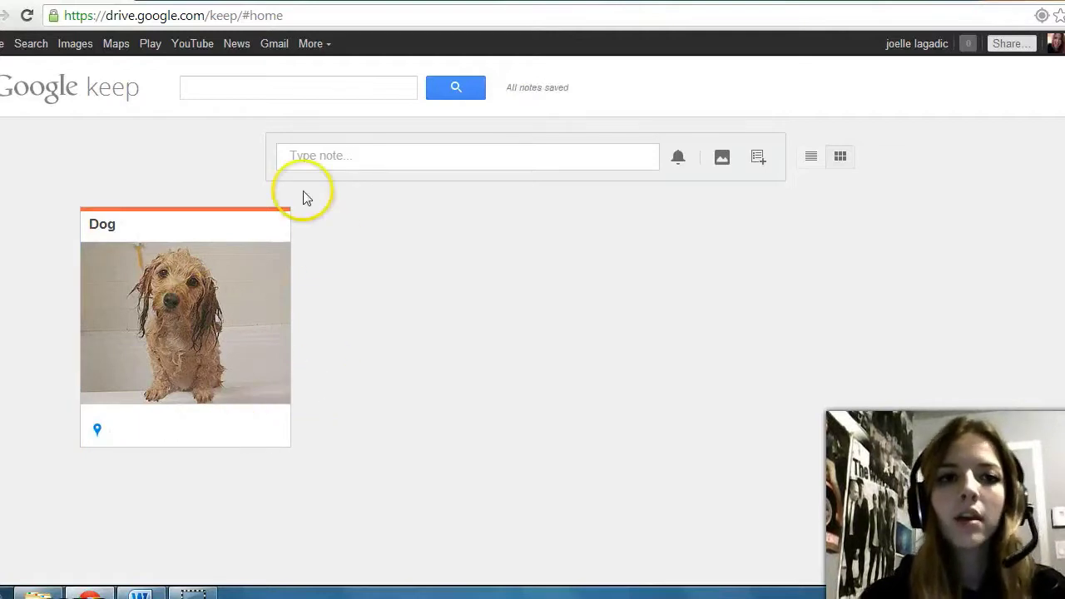
{"action": "left_click", "coordinate": [224, 90]}
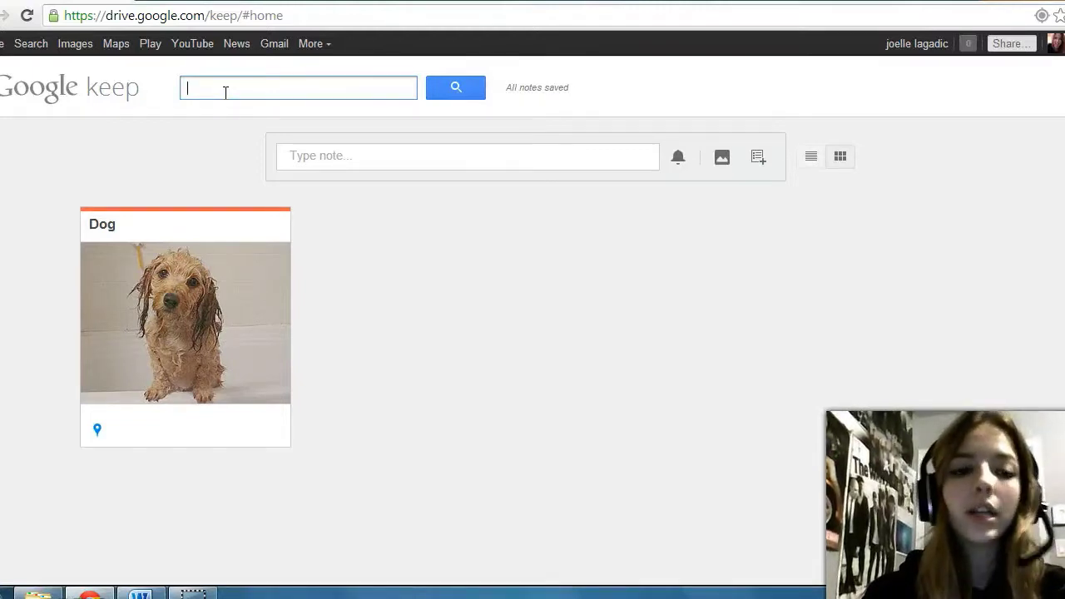
Step: Search for 'dog' and 'wash', clear the search, and start a blank note's title
{"action": "type", "text": "dog"}
{"action": "key", "text": "BackSpace"}
{"action": "key", "text": "BackSpace"}
{"action": "key", "text": "BackSpace"}
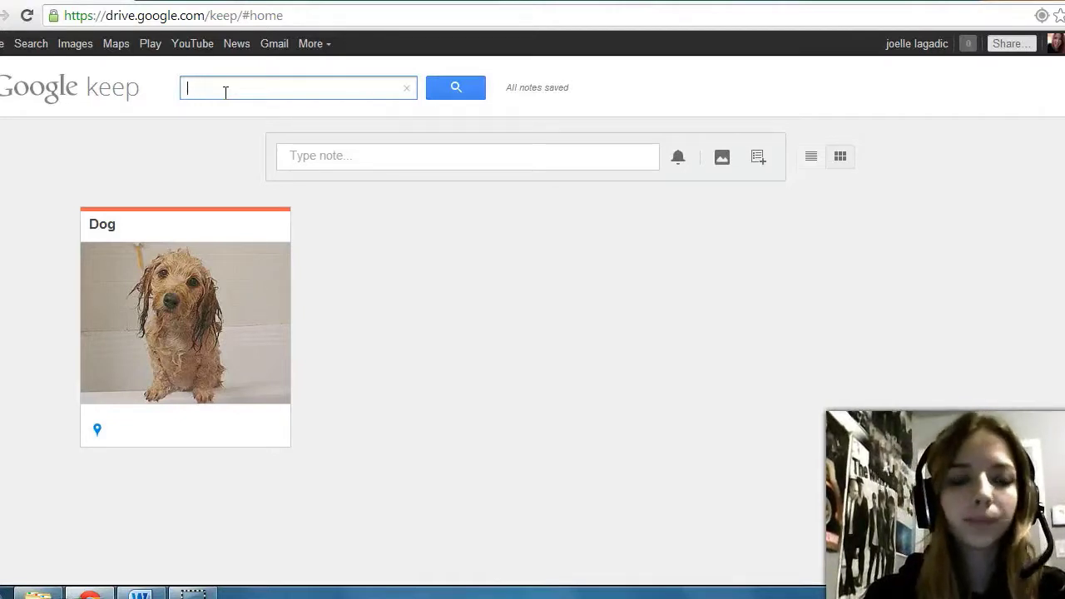
{"action": "type", "text": "wash"}
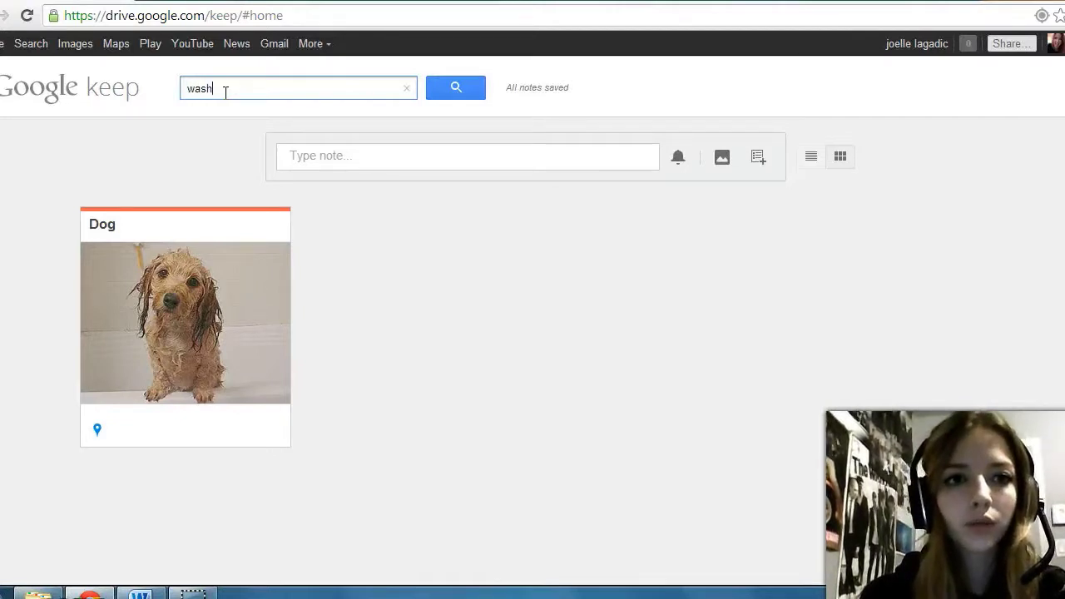
{"action": "key", "text": "BackSpace"}
{"action": "key", "text": "BackSpace"}
{"action": "key", "text": "BackSpace"}
{"action": "key", "text": "BackSpace"}
{"action": "left_click", "coordinate": [348, 145]}
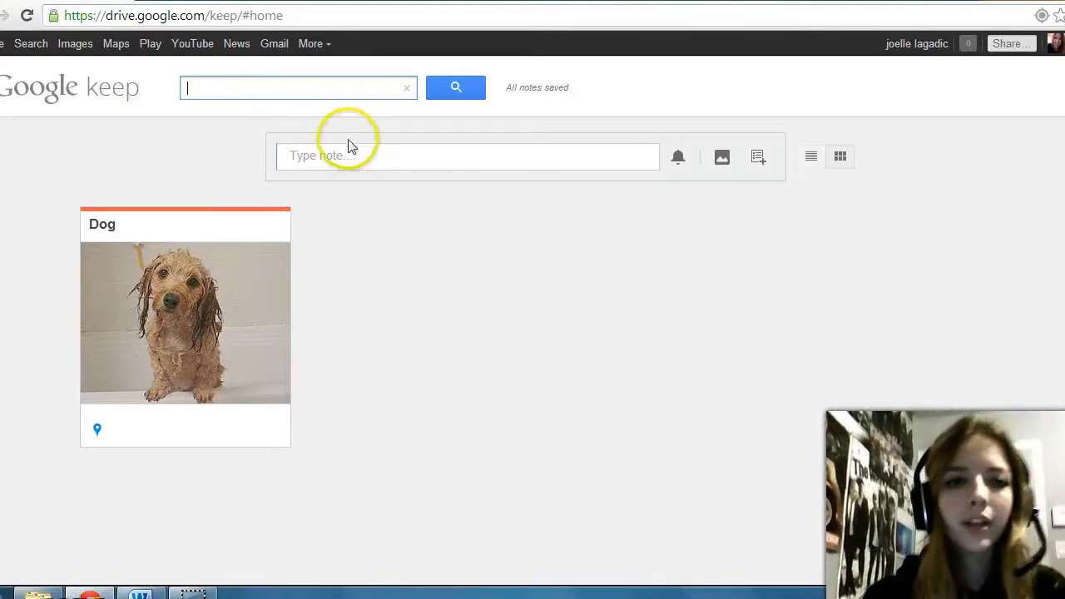
{"action": "left_click", "coordinate": [353, 161]}
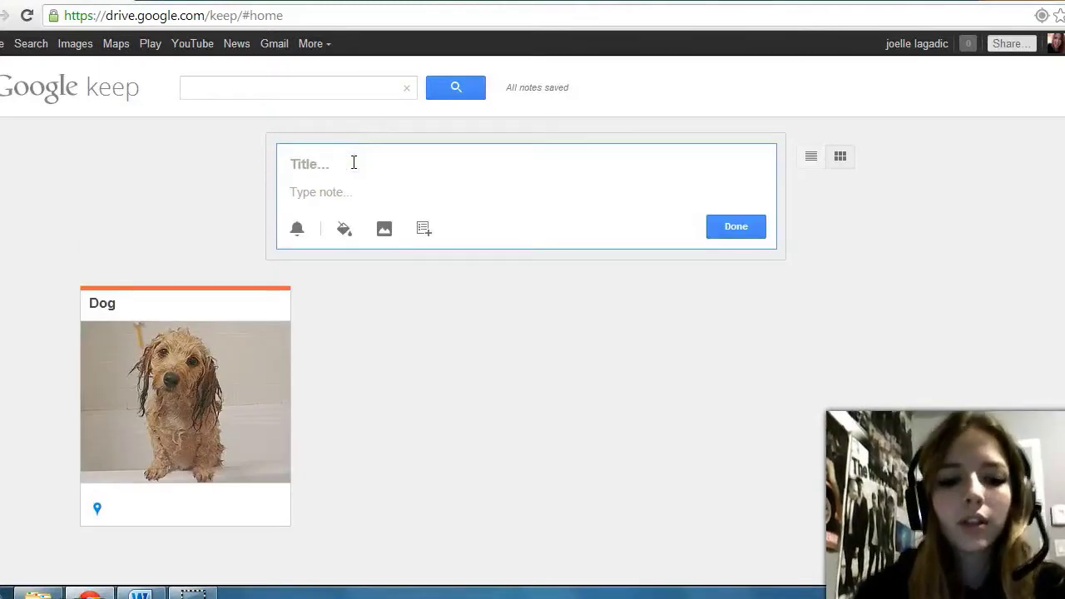
Step: Create a note titled 'sdfjhdskfjghs' and another note saying 'hi'
{"action": "type", "text": "sdfjhdskfjghs"}
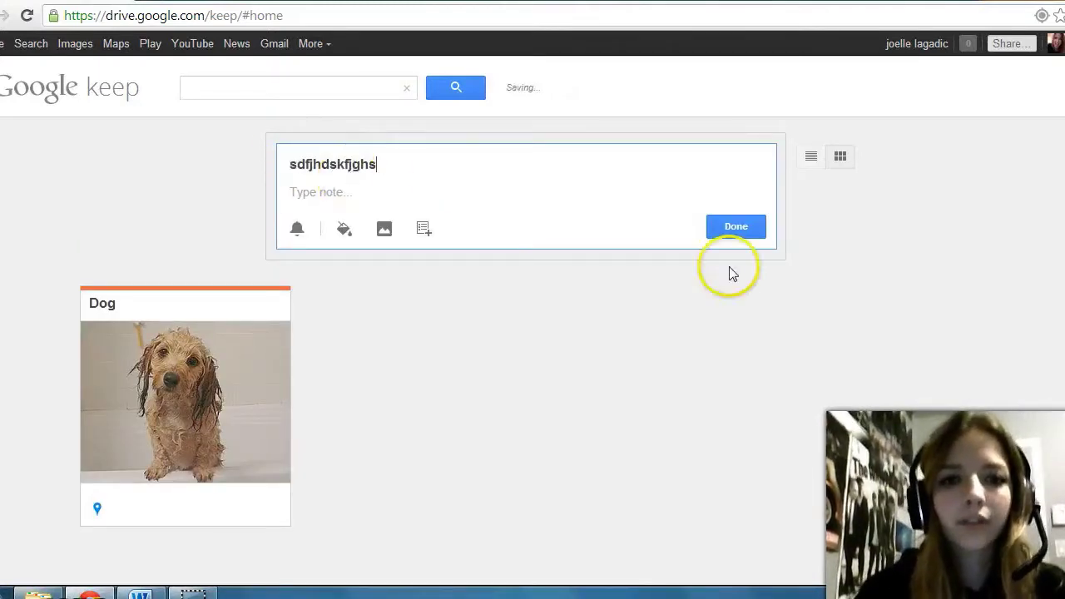
{"action": "left_click", "coordinate": [736, 227]}
{"action": "left_click", "coordinate": [457, 166]}
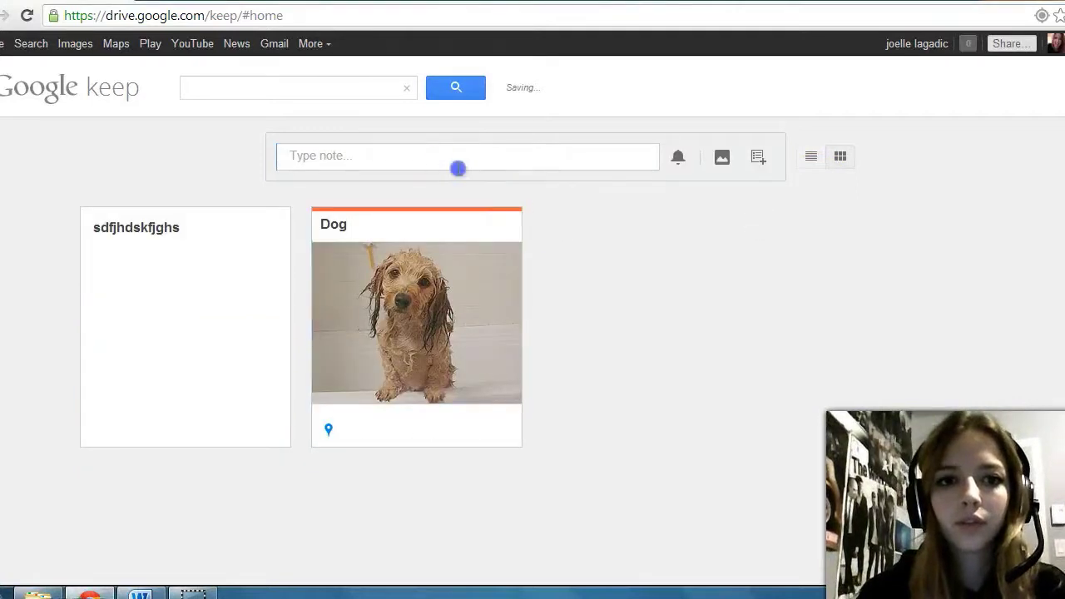
{"action": "left_click", "coordinate": [383, 170]}
{"action": "left_click", "coordinate": [342, 192]}
{"action": "type", "text": "hi"}
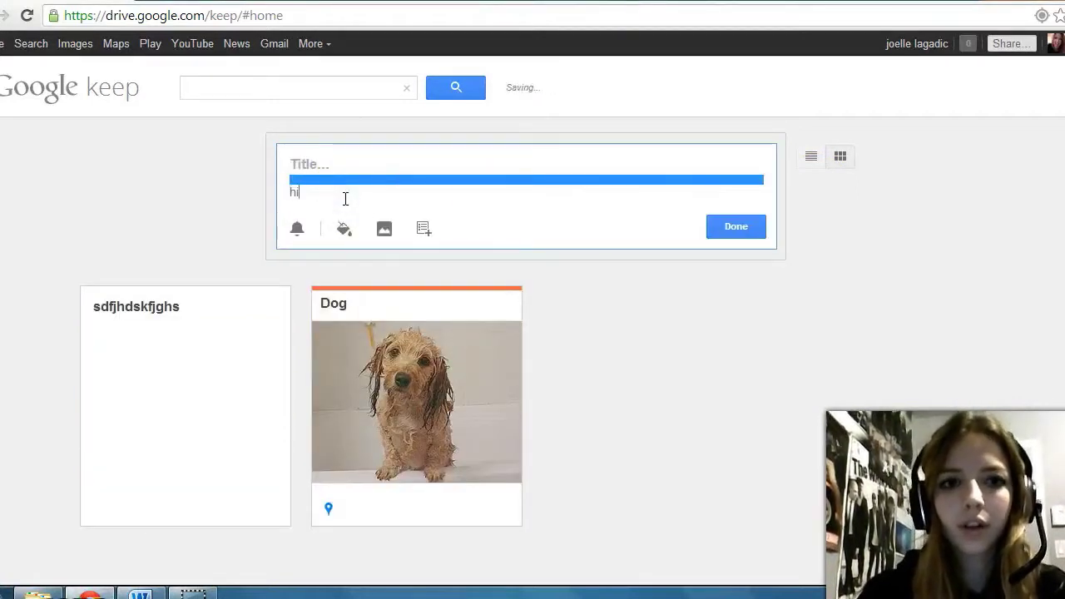
{"action": "left_click", "coordinate": [720, 227]}
Step: Add a 'bye' note, then search the notes for 'dog'
{"action": "left_click", "coordinate": [387, 163]}
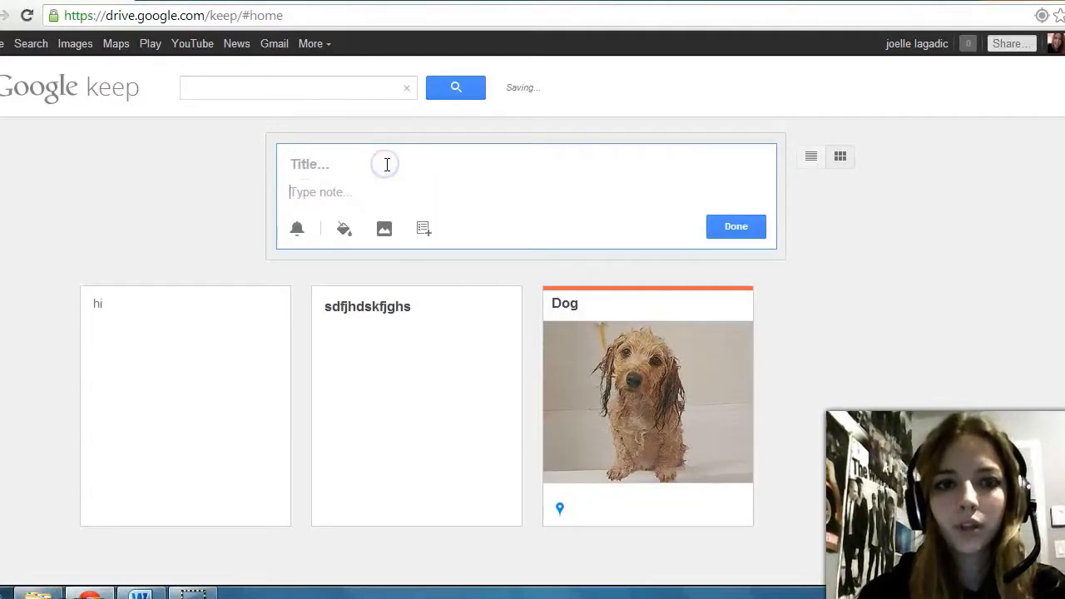
{"action": "type", "text": "bye"}
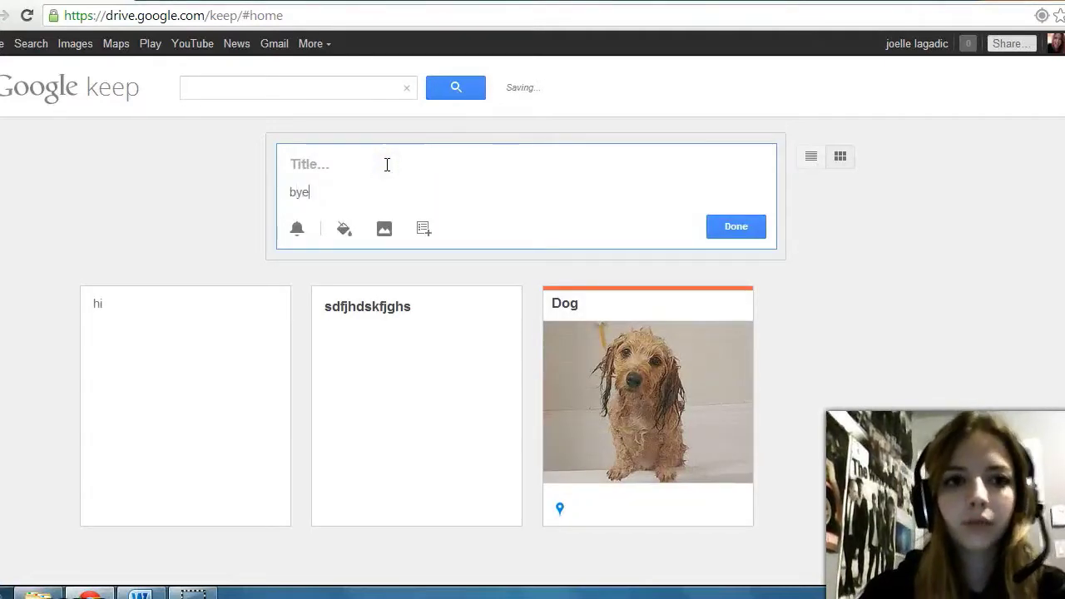
{"action": "left_click", "coordinate": [725, 227]}
{"action": "left_click", "coordinate": [291, 91]}
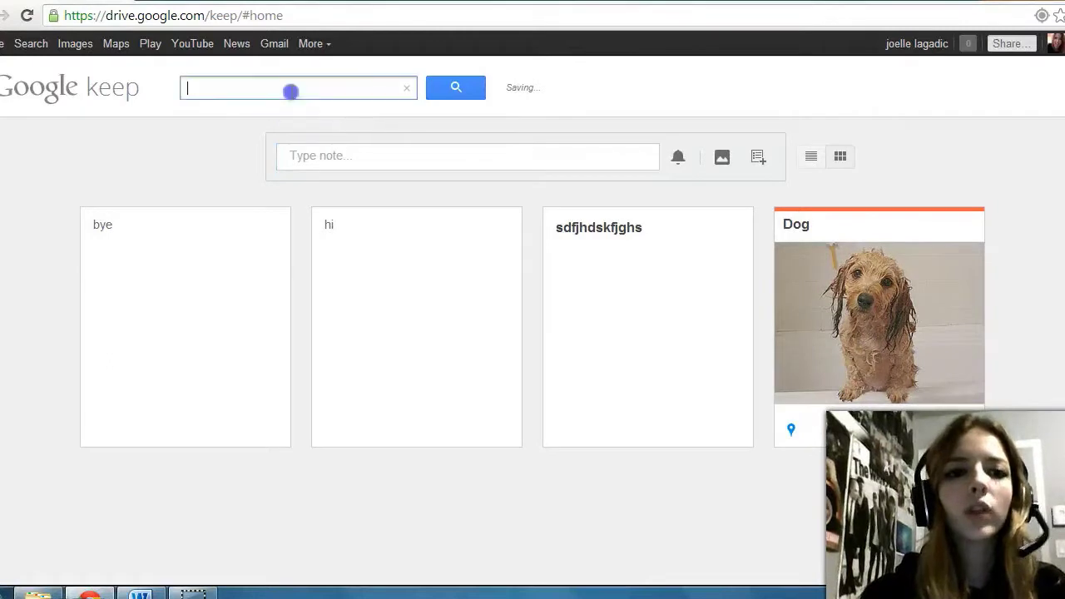
{"action": "type", "text": "dog"}
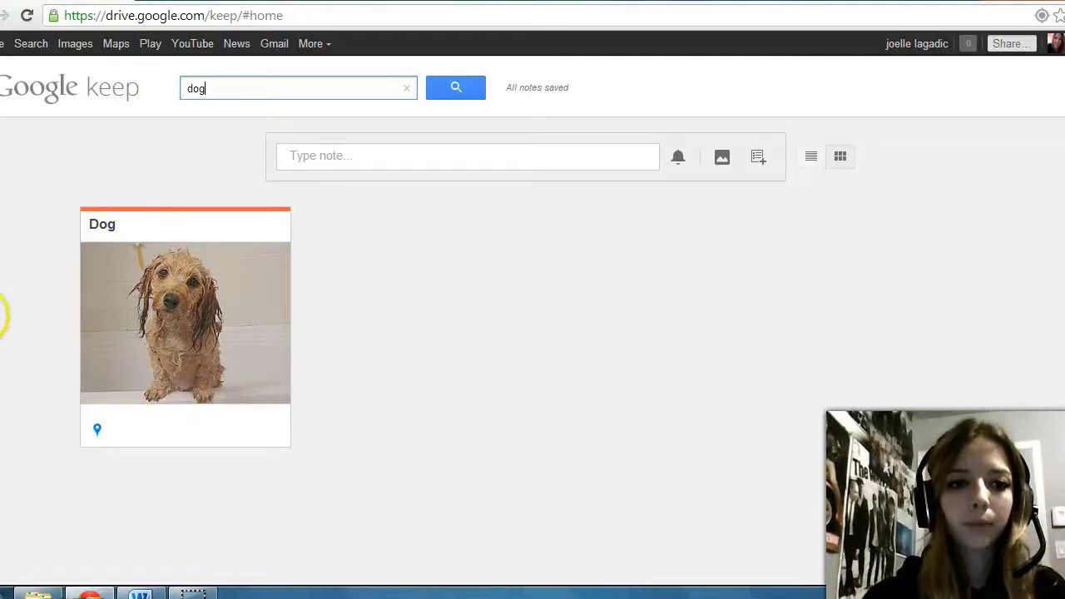
Step: Clear the 'dog' search text so all notes show again
{"action": "key", "text": "ctrl+a"}
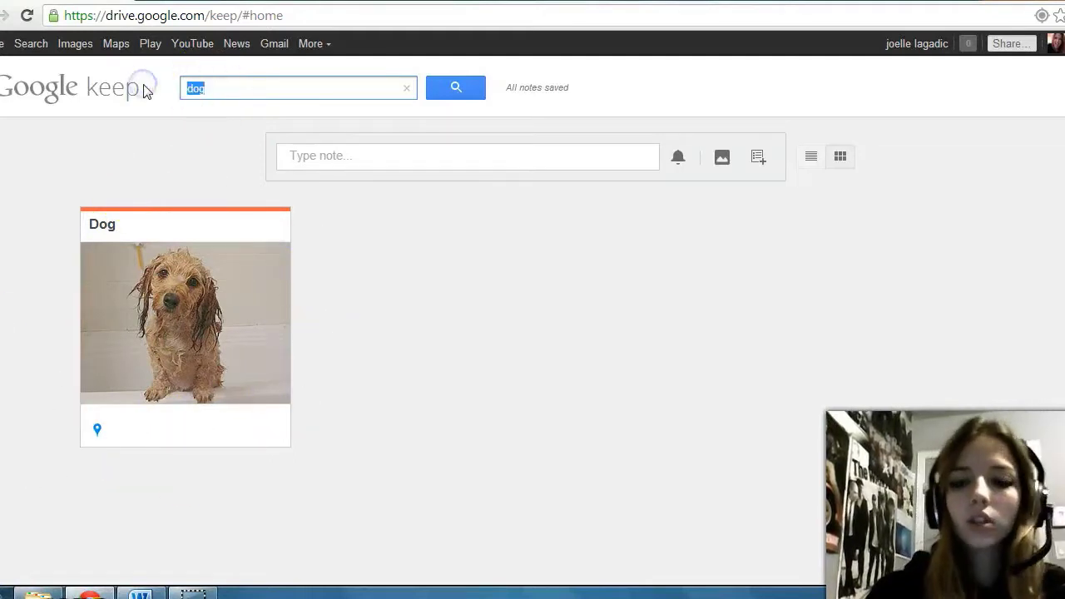
{"action": "key", "text": "BackSpace"}
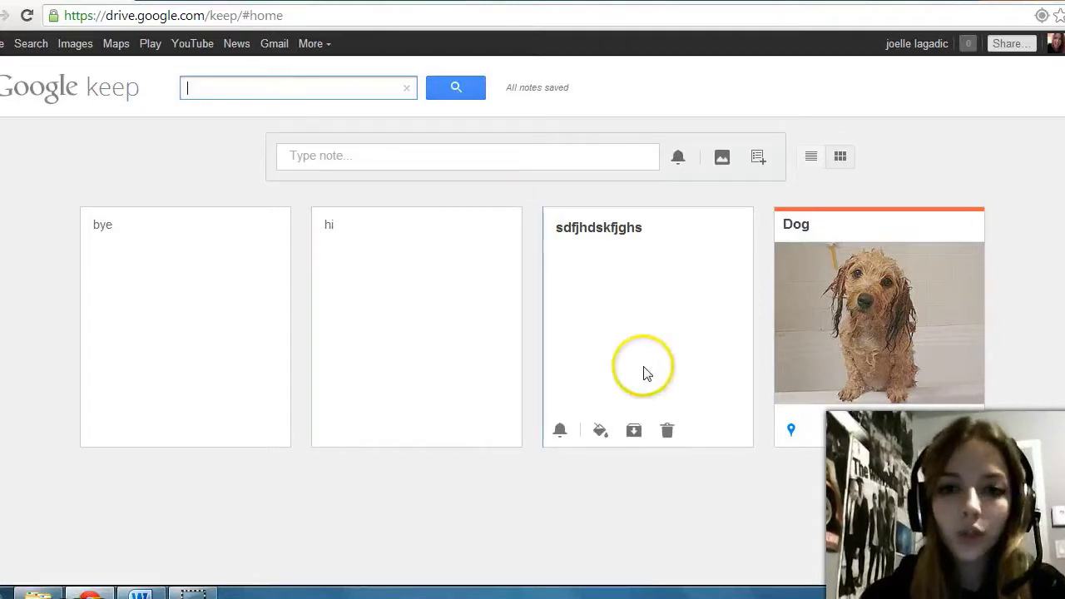
Step: Trash the gibberish-titled, 'hi' and 'bye' test notes
{"action": "left_click", "coordinate": [667, 432]}
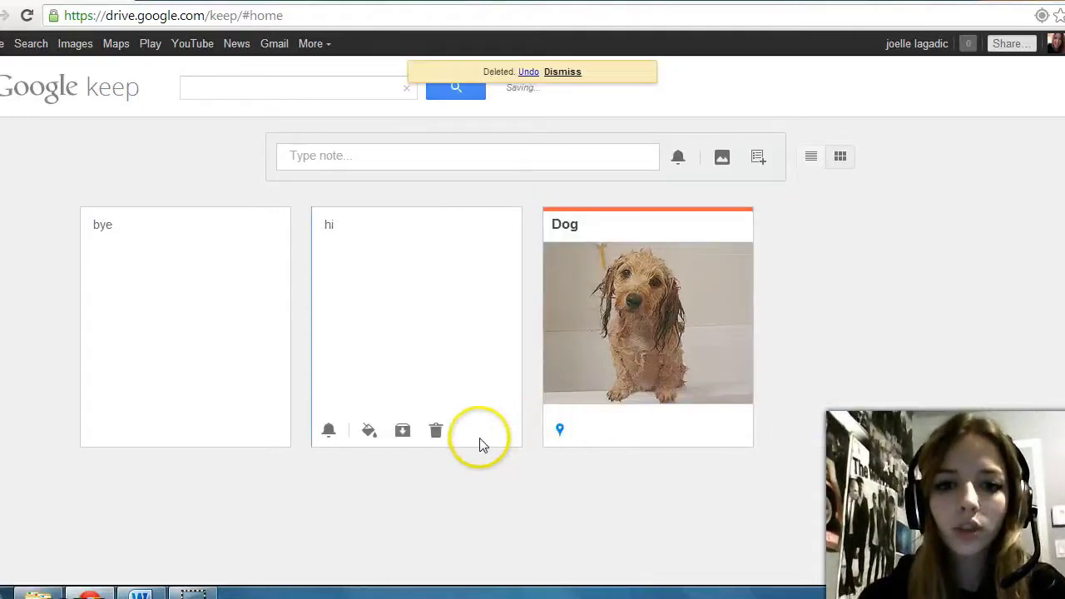
{"action": "left_click", "coordinate": [434, 434]}
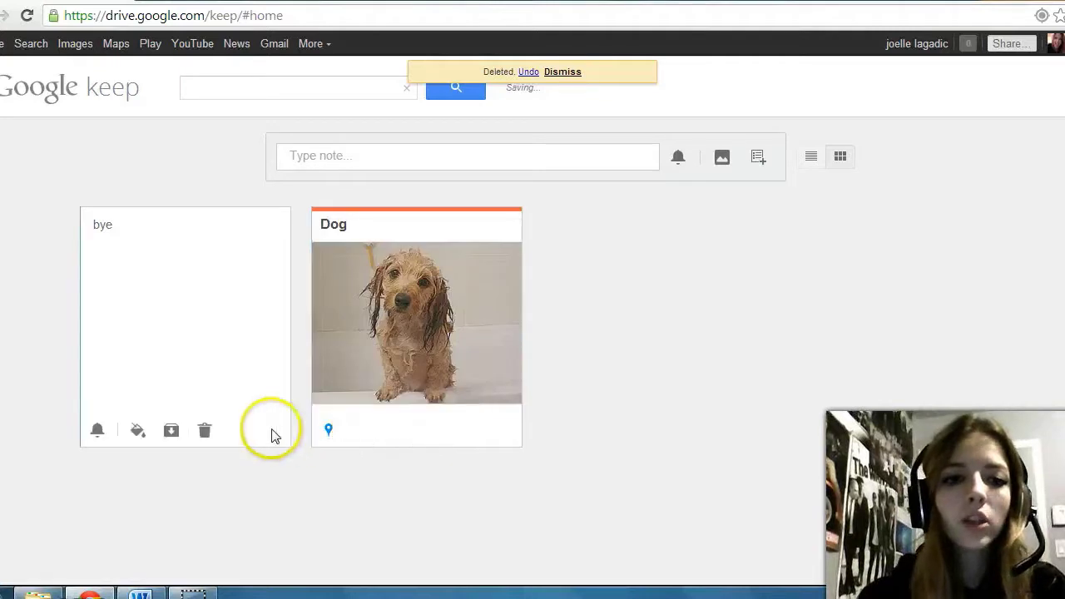
{"action": "left_click", "coordinate": [206, 433]}
{"action": "left_click", "coordinate": [582, 448]}
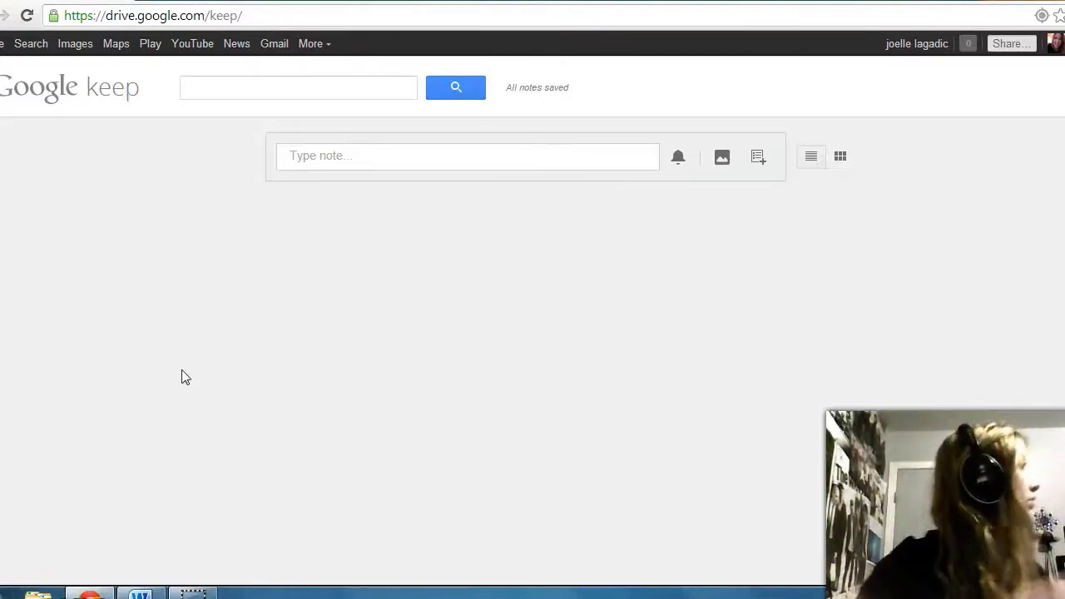
Step: Give the Dog note a date reminder picked from the calendar
{"action": "left_click", "coordinate": [524, 400]}
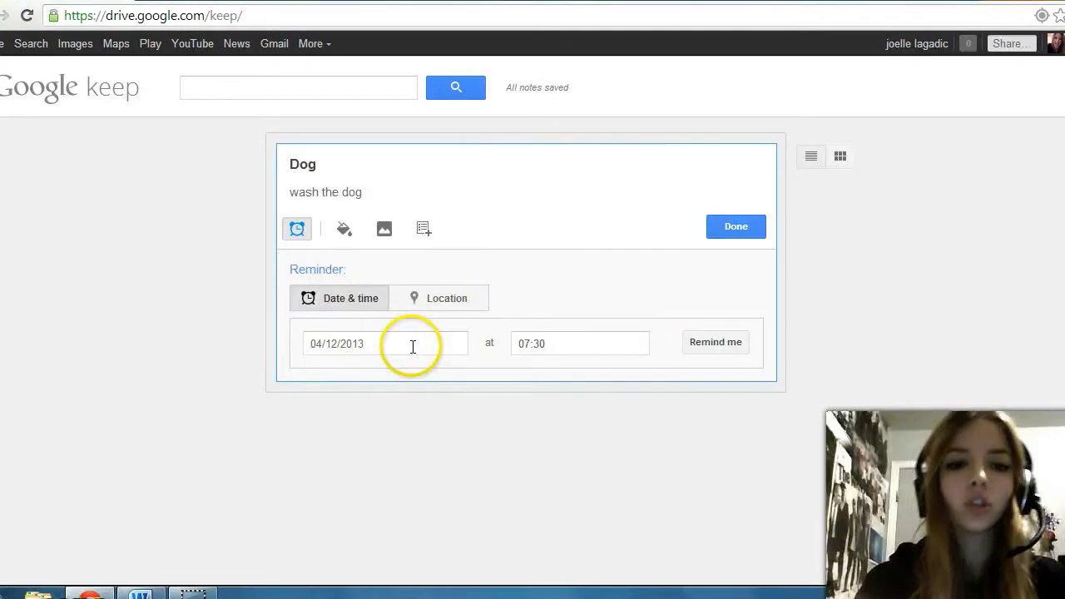
{"action": "left_click", "coordinate": [388, 344]}
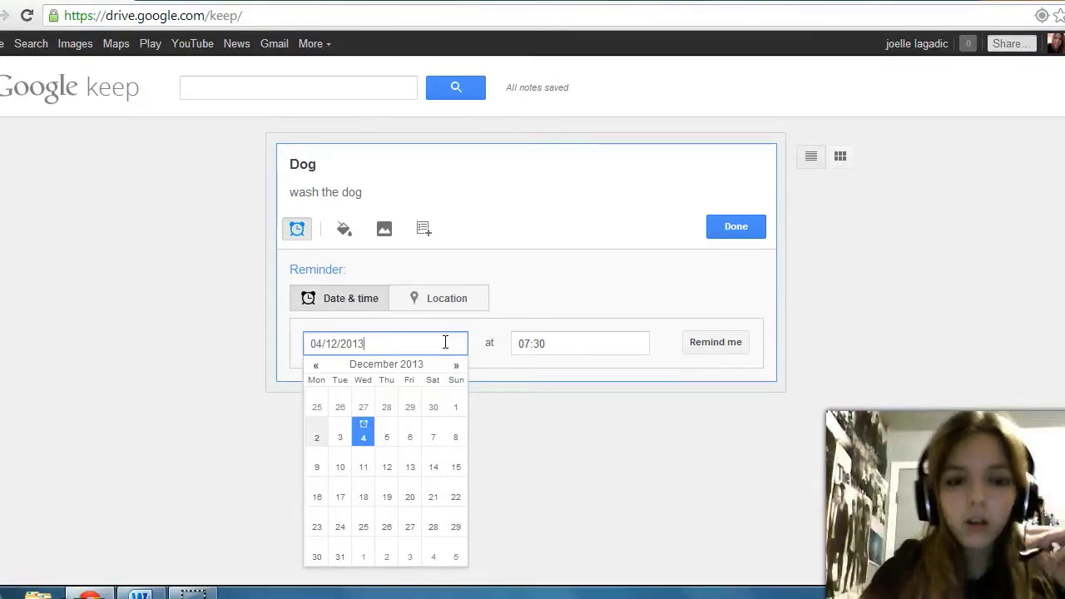
{"action": "left_click", "coordinate": [220, 457]}
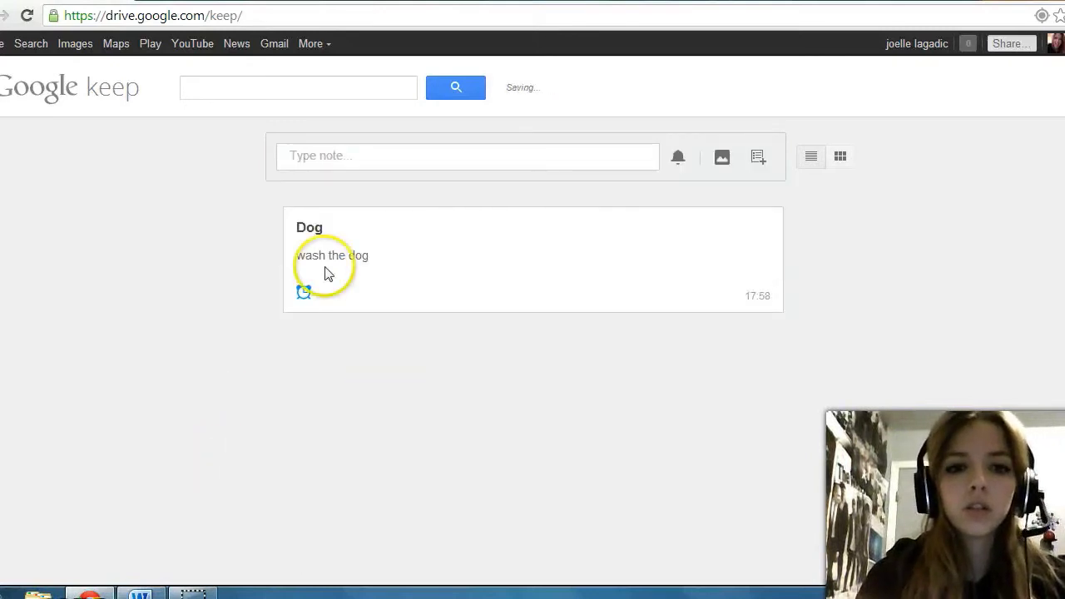
Step: Delete the Dog note and switch to the Documents library showing the Script file
{"action": "mouse_move", "coordinate": [296, 257]}
{"action": "left_click", "coordinate": [475, 298]}
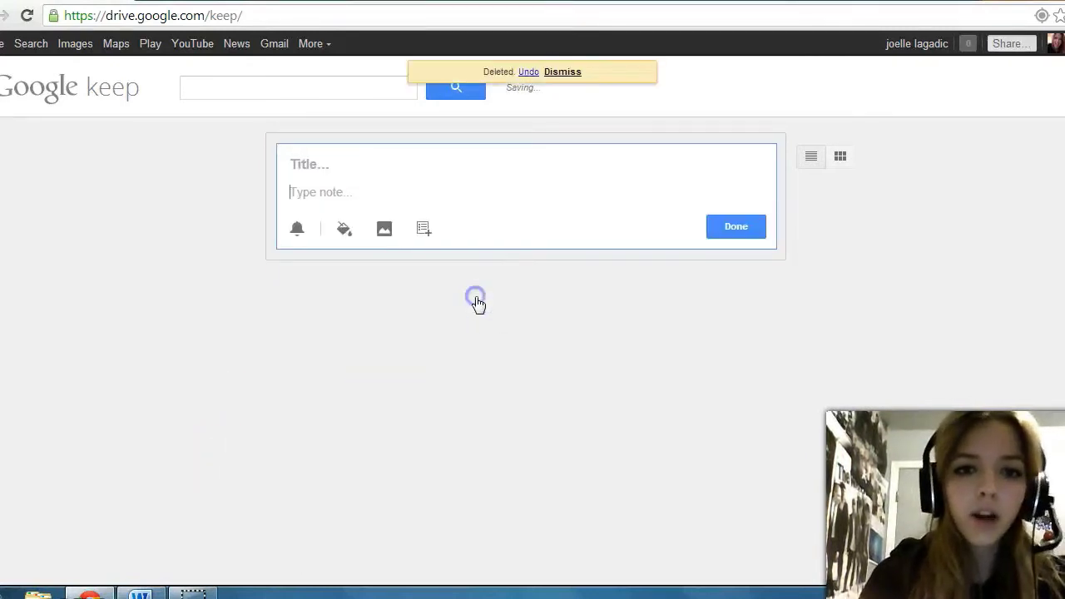
{"action": "left_click", "coordinate": [217, 275]}
{"action": "left_click", "coordinate": [179, 587]}
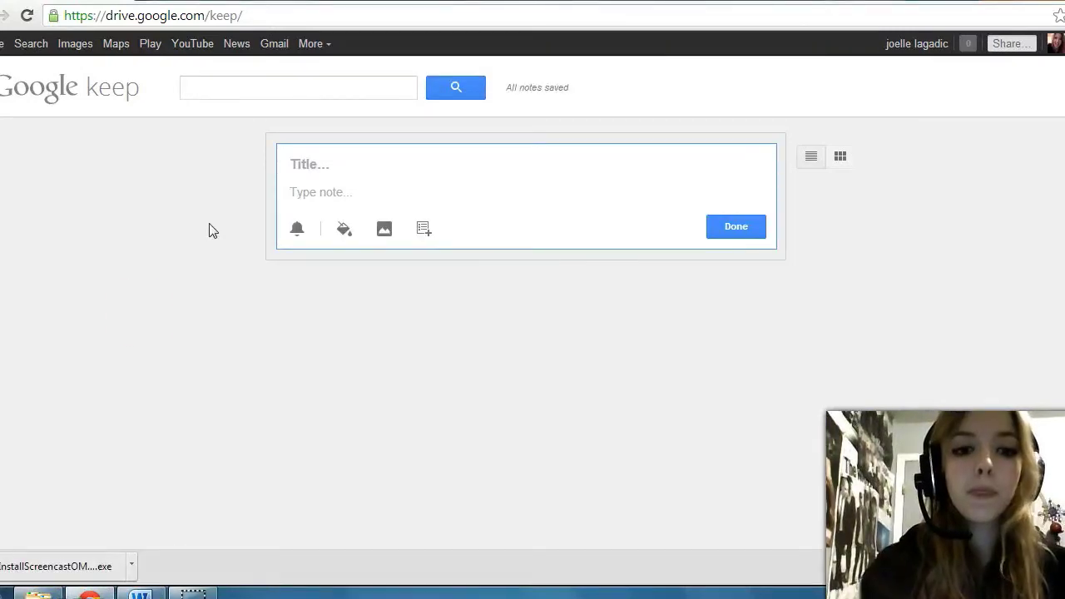
{"action": "left_click", "coordinate": [140, 593]}
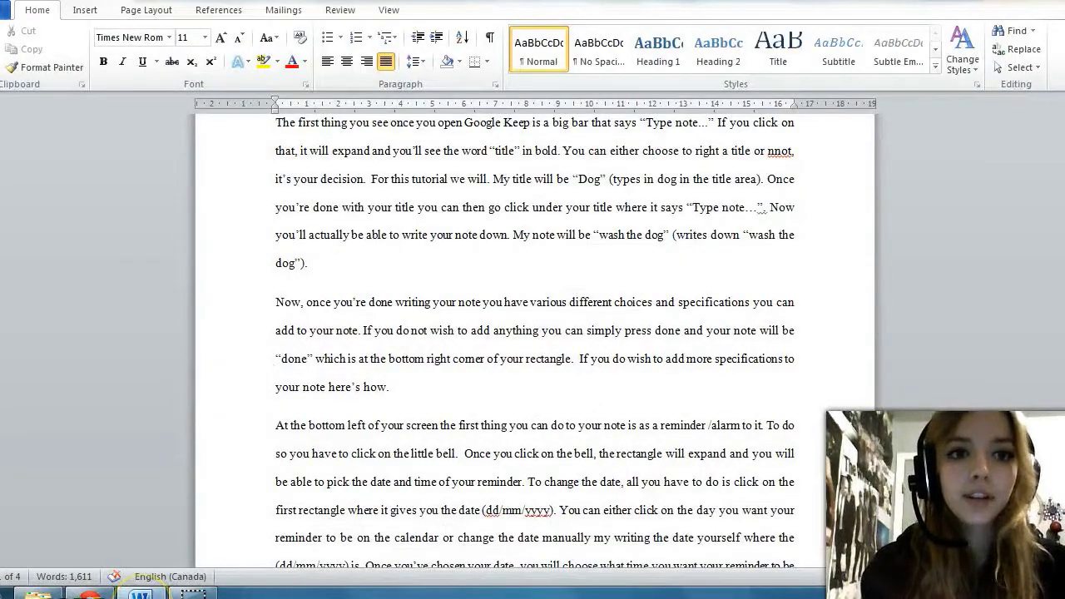
{"action": "left_click_drag", "start_coordinate": [1062, 142], "coordinate": [1062, 104]}
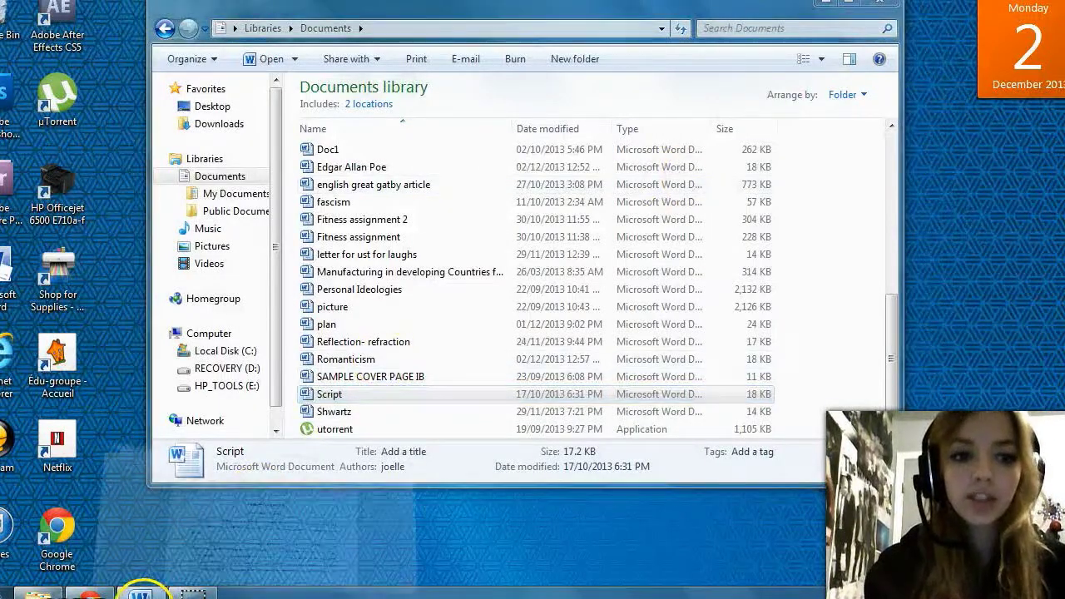
Step: Switch back and forth between the Documents window and Google Keep via the taskbar
{"action": "left_click", "coordinate": [142, 592]}
{"action": "left_click", "coordinate": [89, 593]}
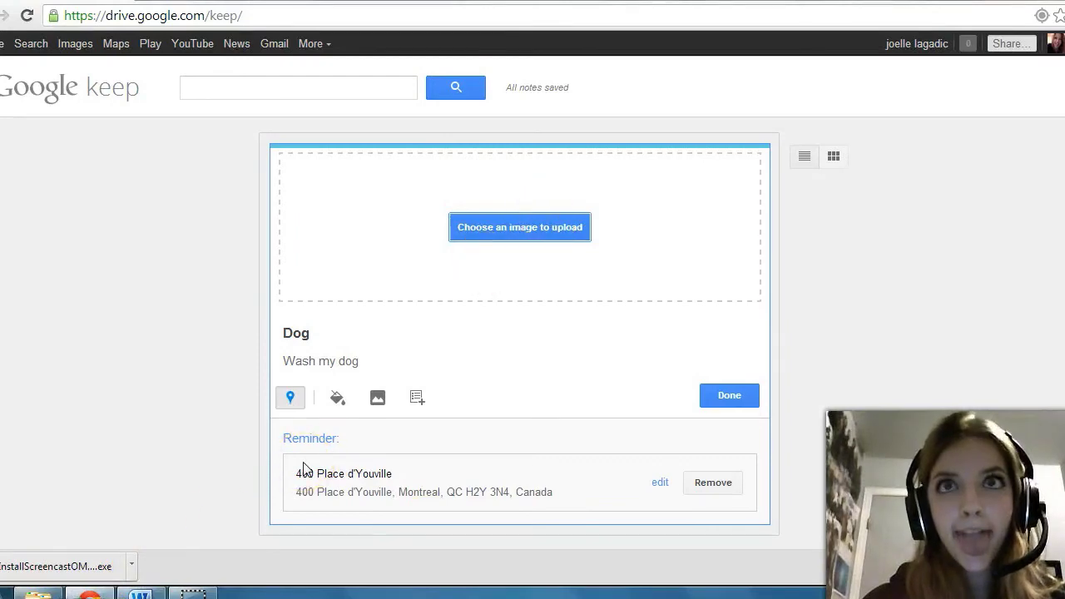
{"action": "left_click", "coordinate": [141, 593]}
{"action": "left_click", "coordinate": [142, 593]}
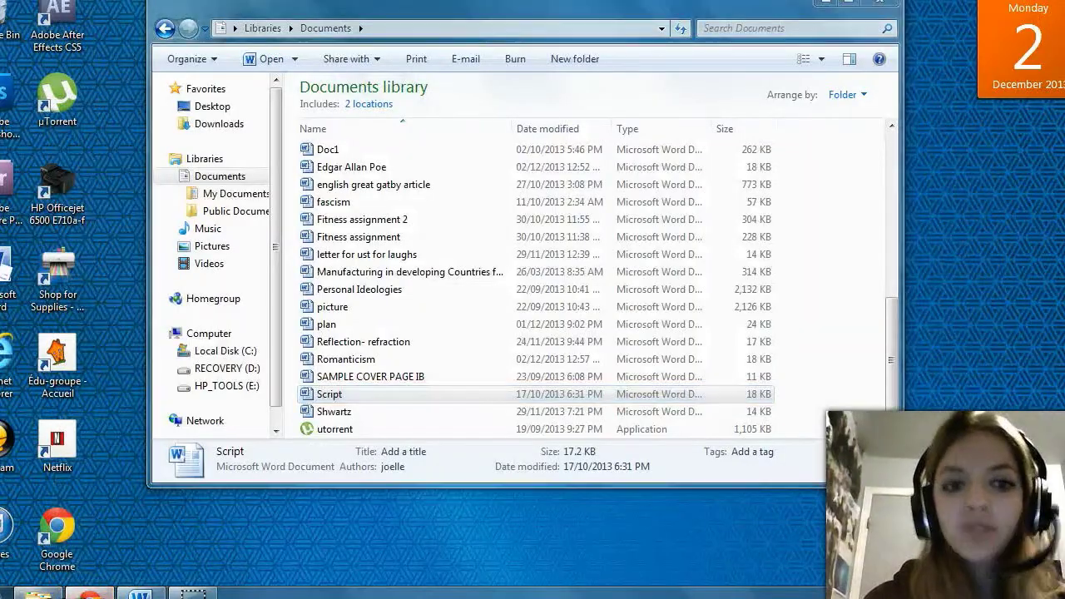